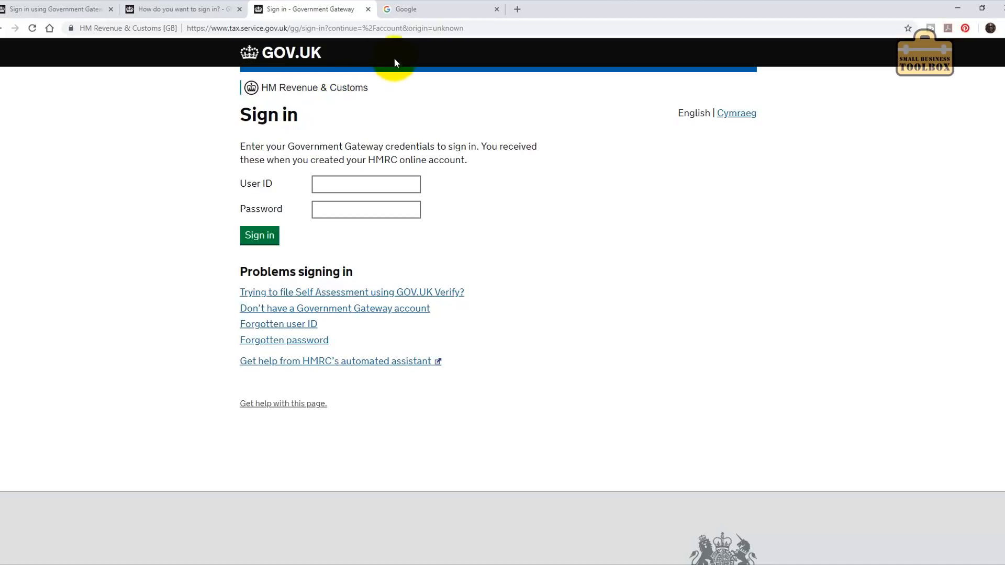
# Load online.hmrc.gov.uk in the spare tab and sign in with the User ID and password.
pyautogui.click(408, 9)
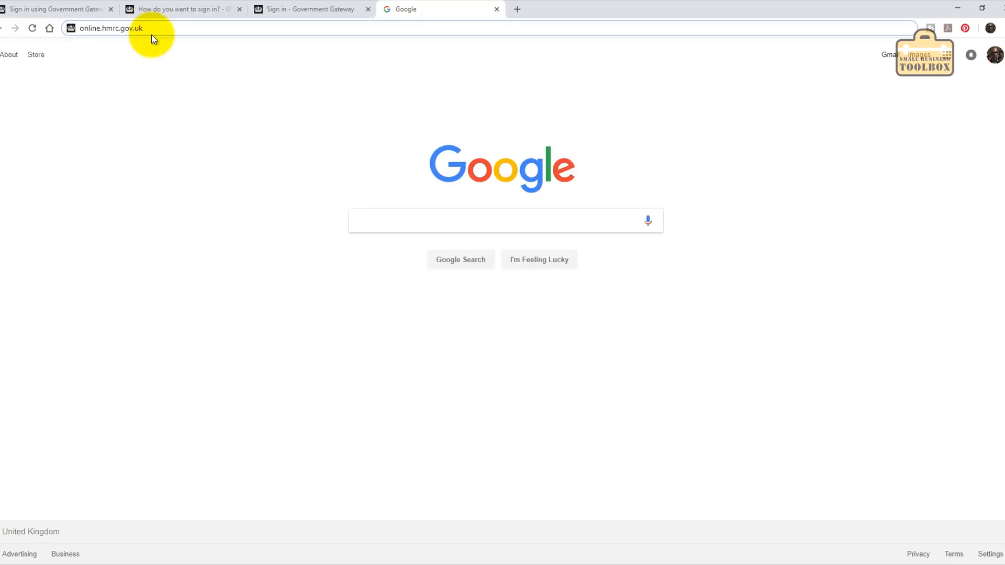
pyautogui.press('Return')
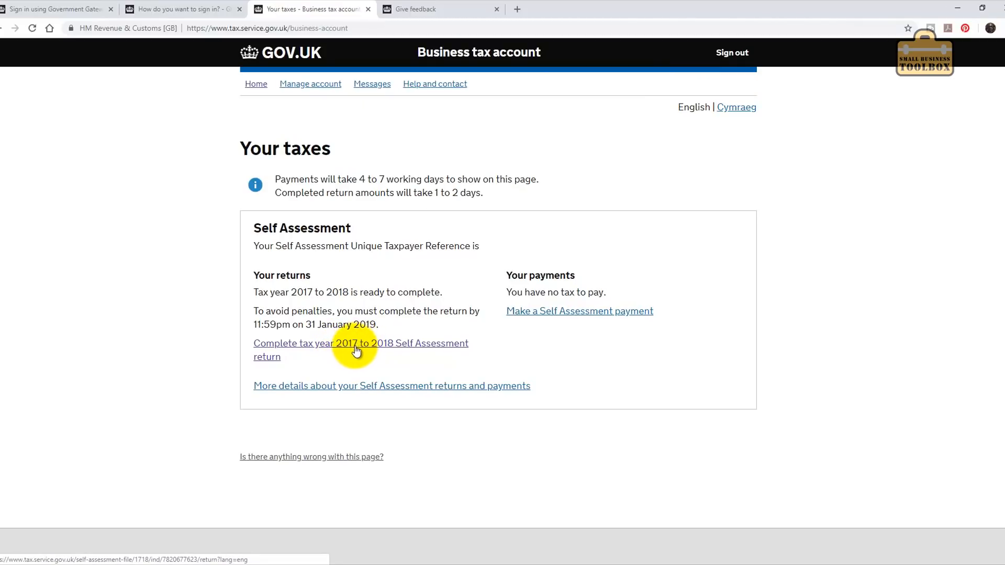
# Start the 2017 to 2018 return, close the three leftover tabs, and begin the form.
pyautogui.click(395, 349)
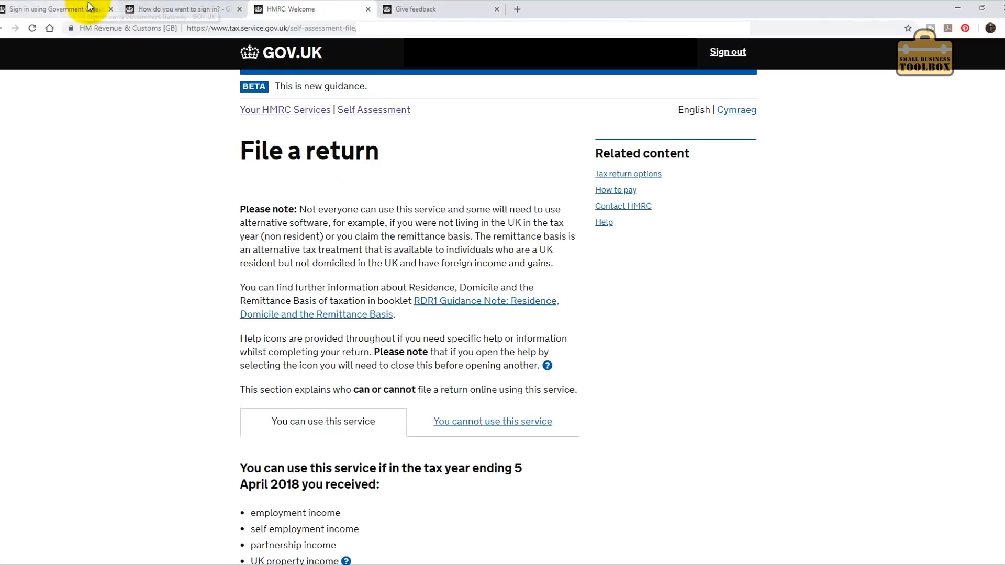
pyautogui.click(110, 9)
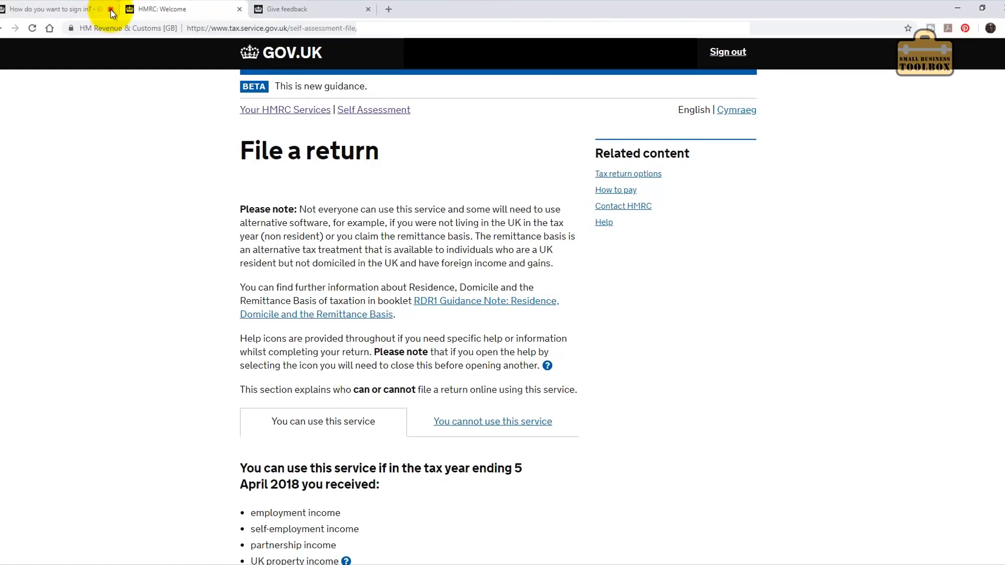
pyautogui.click(111, 10)
pyautogui.click(239, 8)
pyautogui.scroll(-10, 448, 210)
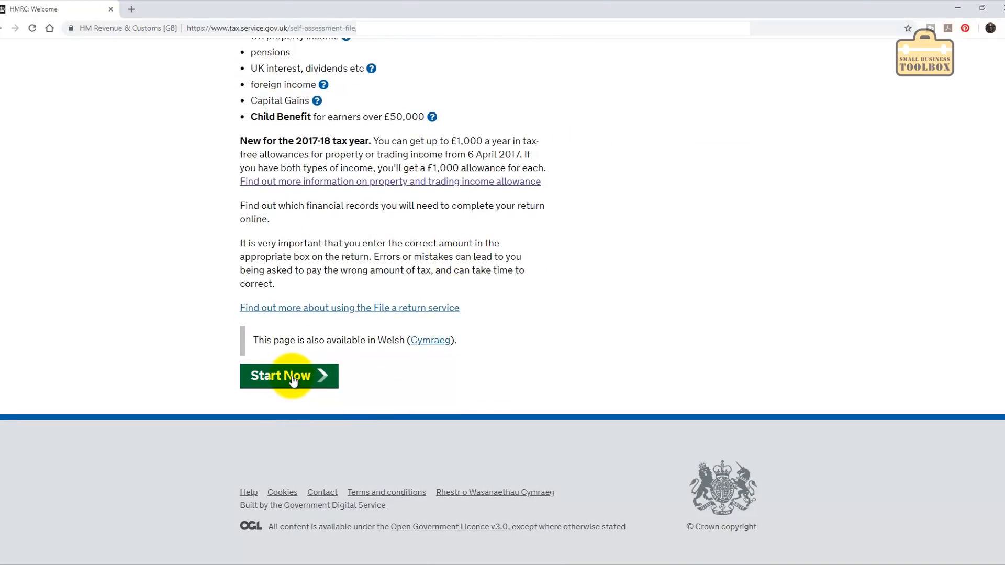
pyautogui.click(292, 382)
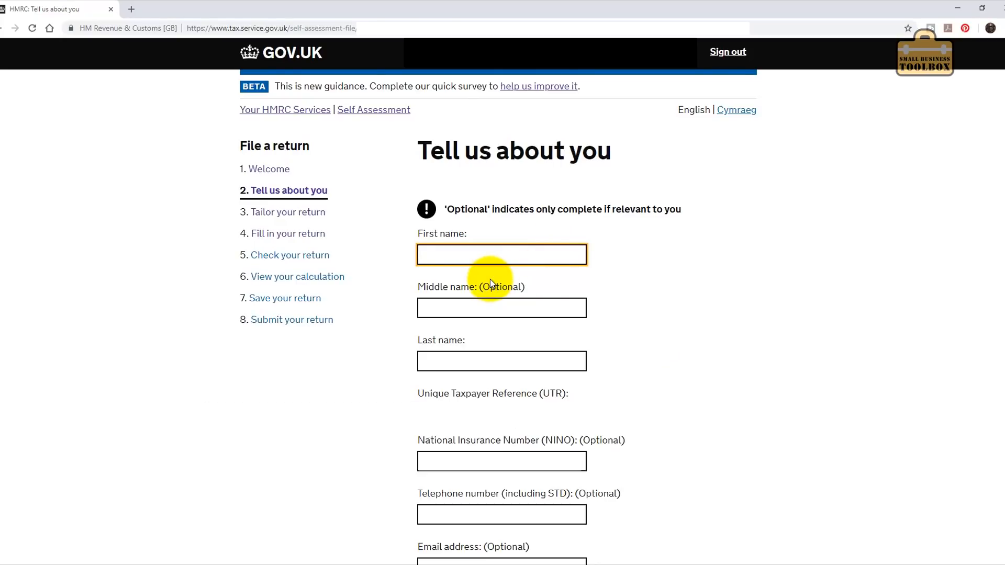
# Enter the taxpayer's first and last name.
pyautogui.press('Tab')
pyautogui.press('Tab')
pyautogui.press('Tab')
pyautogui.press('Tab')
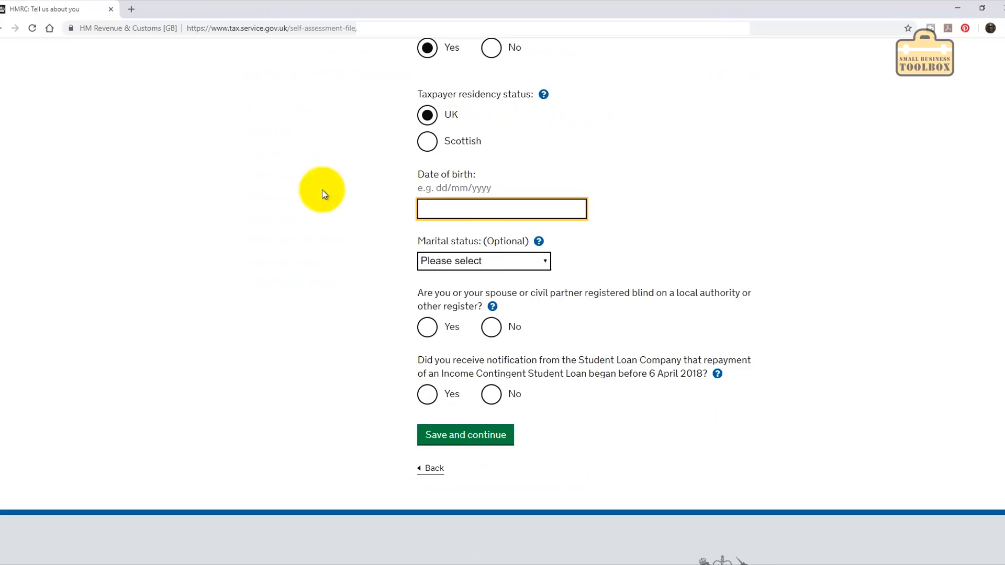
# Set marital status to Married, answer No to blind register and student loan, and save.
pyautogui.click(471, 261)
pyautogui.click(471, 294)
pyautogui.click(479, 262)
pyautogui.click(491, 307)
pyautogui.click(492, 327)
pyautogui.click(491, 394)
pyautogui.click(478, 435)
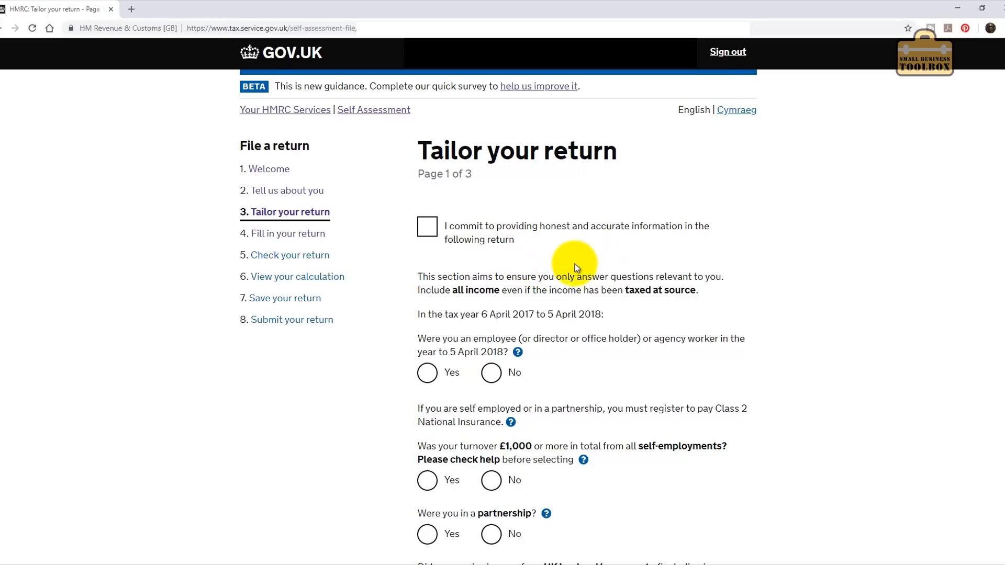
# Accept the honesty commitment, answer No to employment, and confirm self-employed turnover of £1,000+.
pyautogui.click(428, 230)
pyautogui.scroll(-1, 602, 318)
pyautogui.scroll(-1, 601, 316)
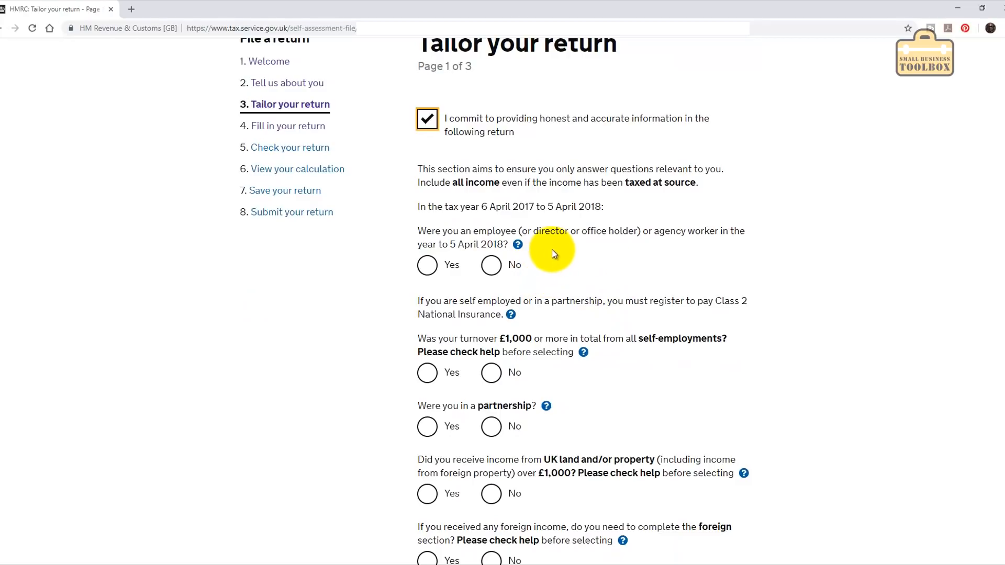
pyautogui.click(491, 265)
pyautogui.scroll(-1, 606, 323)
pyautogui.scroll(-1, 607, 326)
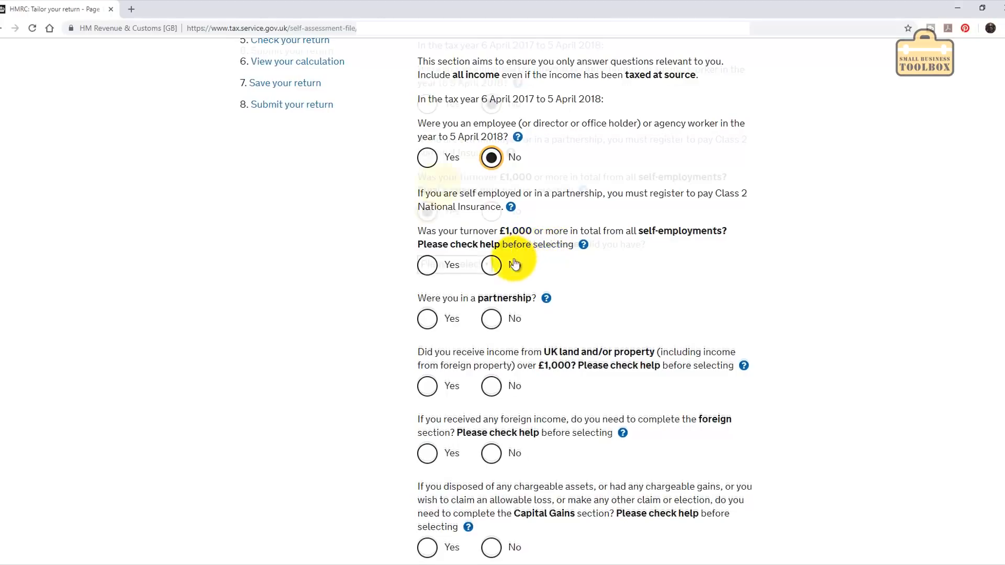
pyautogui.scroll(-1, 516, 260)
pyautogui.click(427, 212)
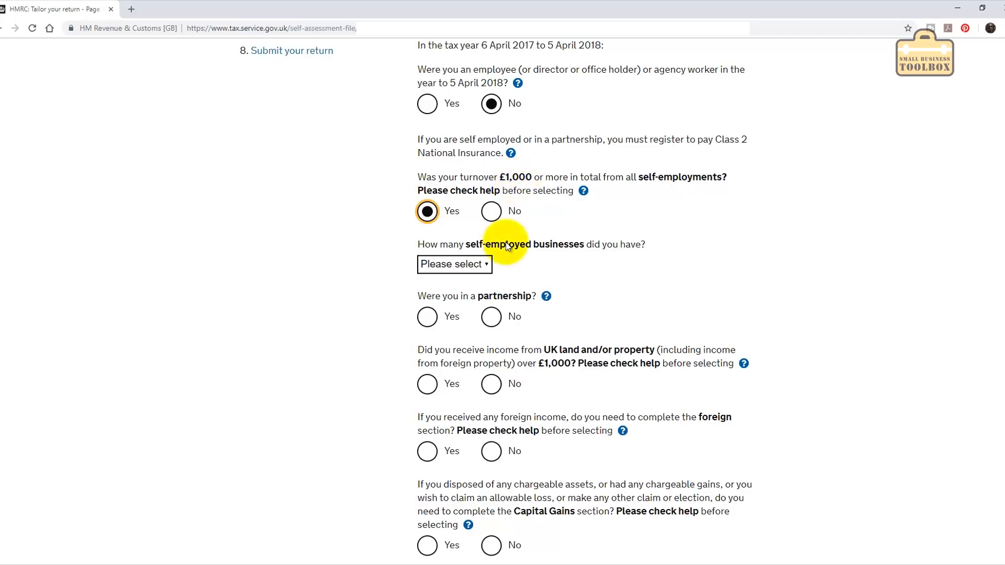
# Declare 1 self-employed business with its name, and answer No to partnership, UK property and foreign.
pyautogui.scroll(-1, 454, 264)
pyautogui.click(454, 210)
pyautogui.click(455, 237)
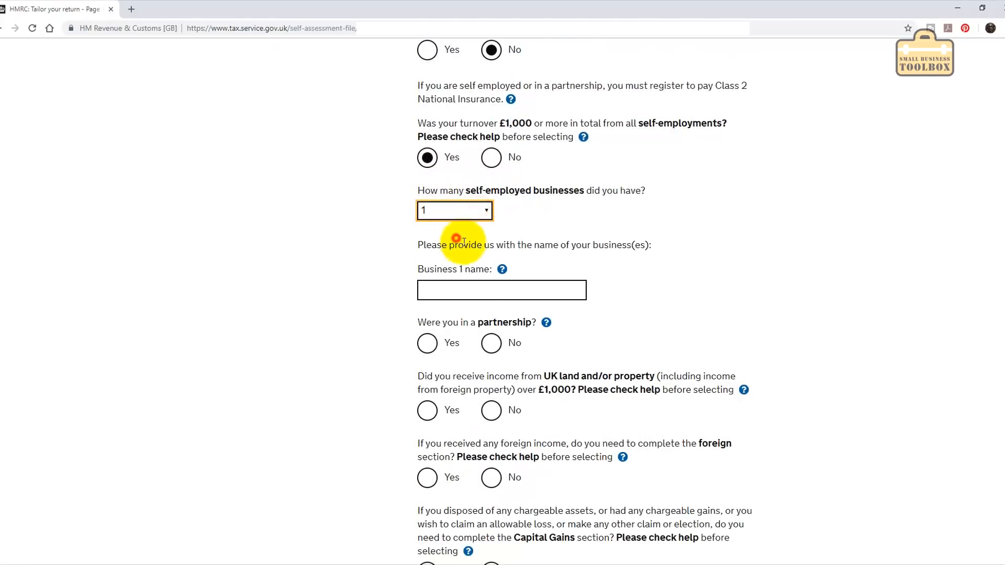
pyautogui.click(485, 289)
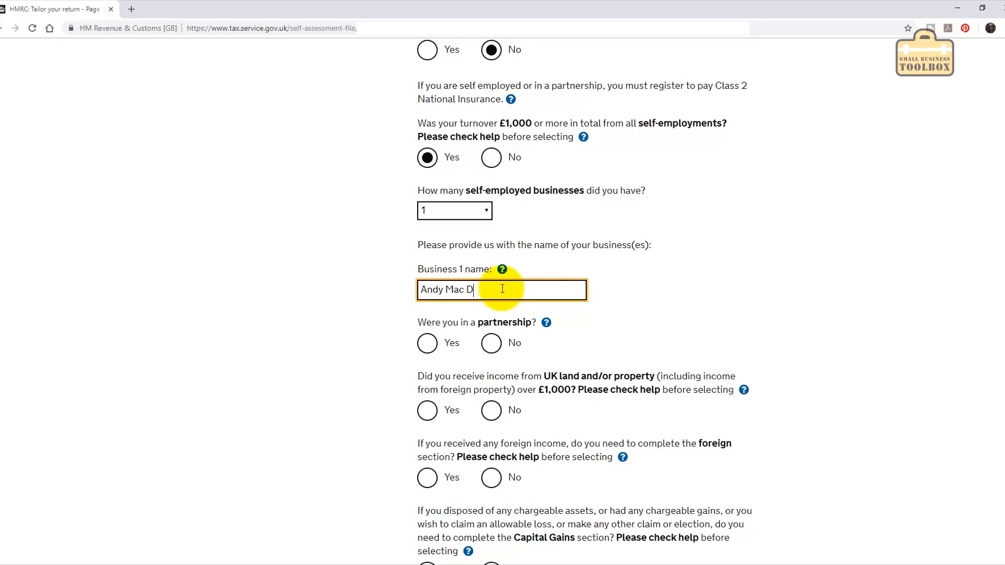
pyautogui.scroll(-2, 460, 180)
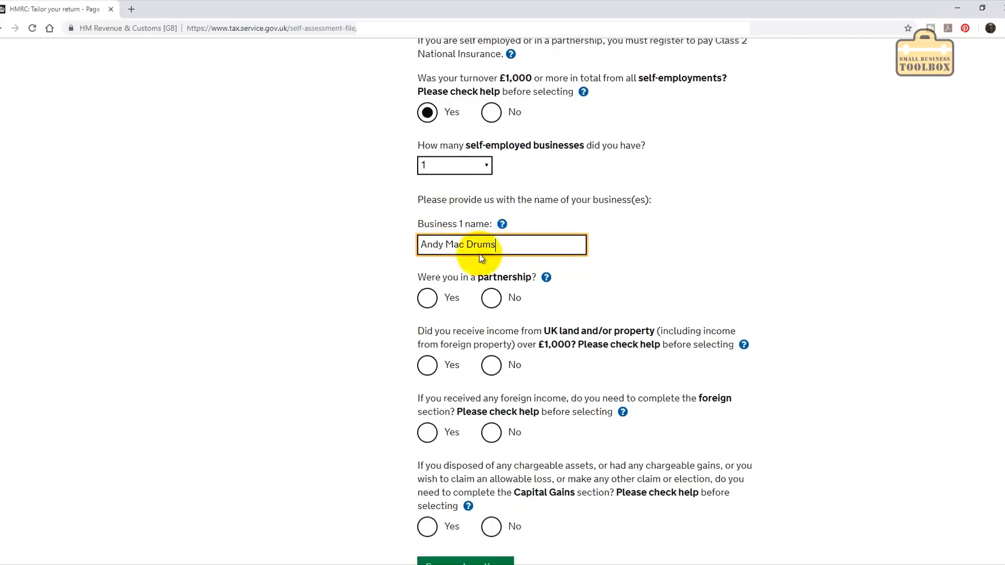
pyautogui.click(491, 236)
pyautogui.click(491, 302)
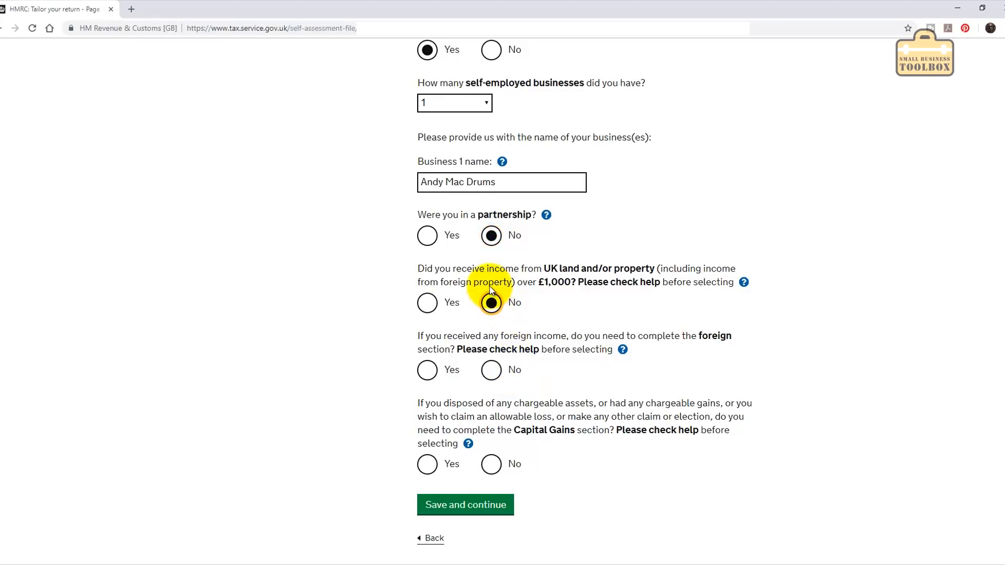
pyautogui.click(495, 374)
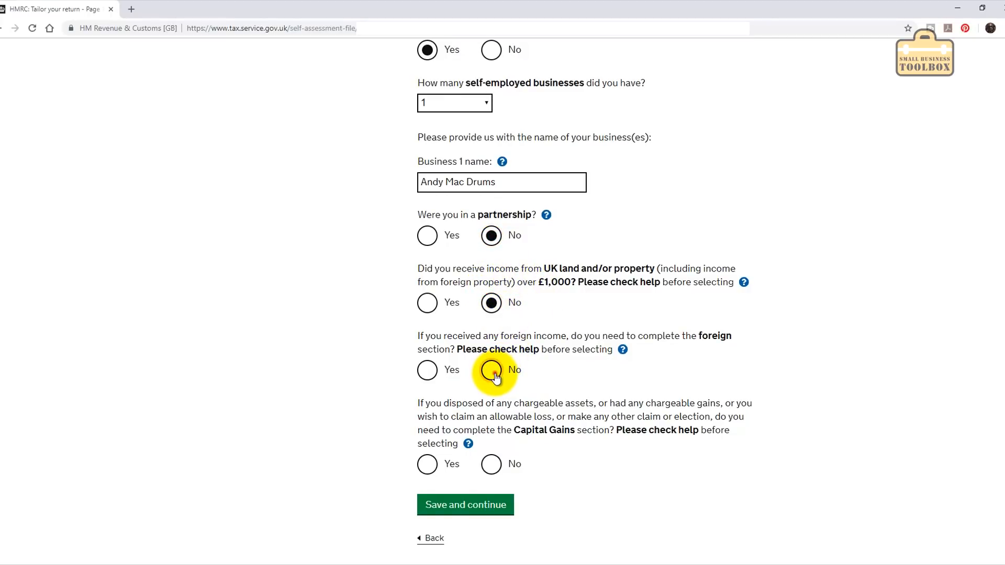
pyautogui.scroll(-2, 545, 260)
pyautogui.scroll(1, 538, 261)
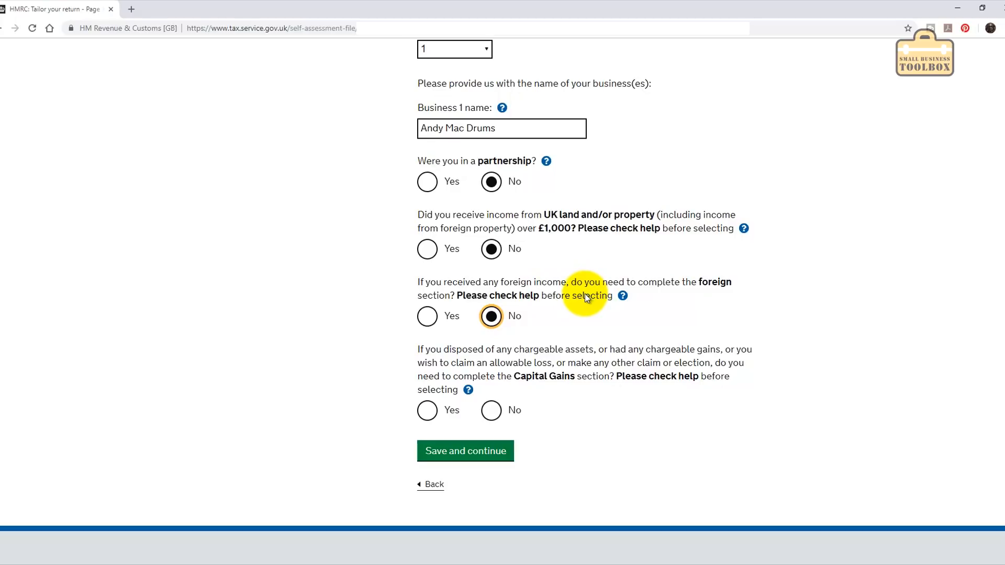
# Read the foreign income help on where foreign business income goes, then answer No to Capital Gains.
pyautogui.click(622, 297)
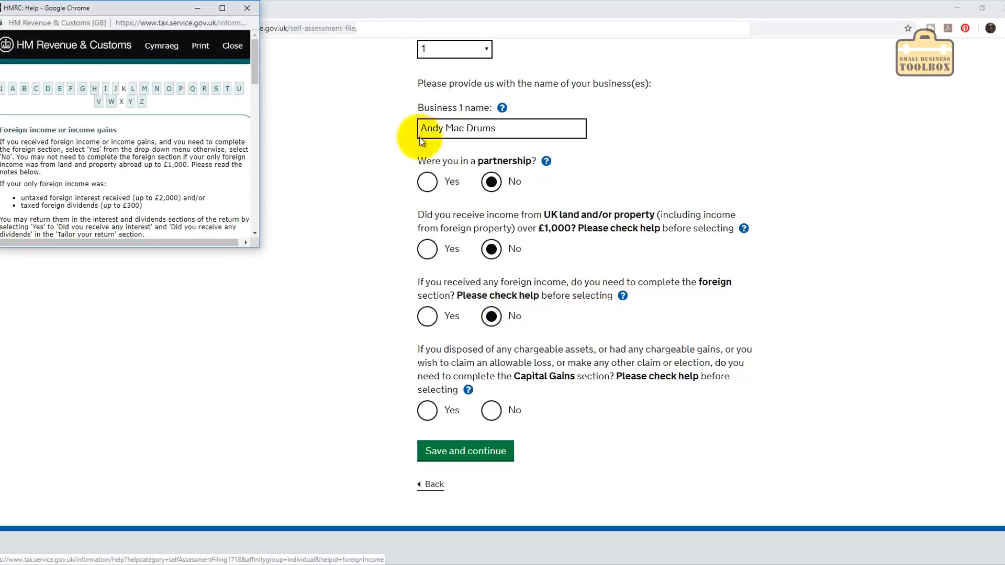
pyautogui.moveTo(170, 7); pyautogui.dragTo(551, 116)
pyautogui.moveTo(638, 178); pyautogui.dragTo(628, 278)
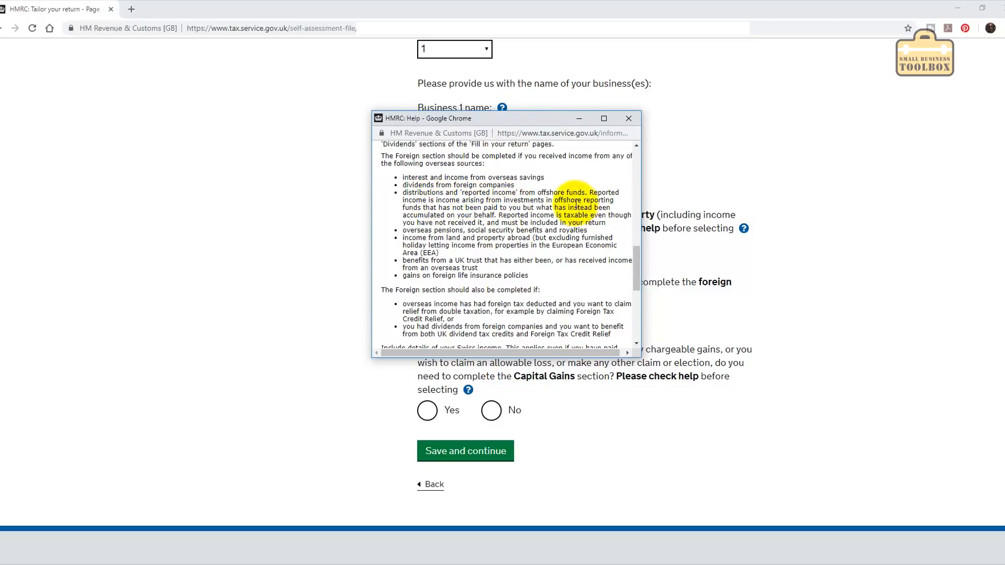
pyautogui.moveTo(640, 253); pyautogui.dragTo(631, 318)
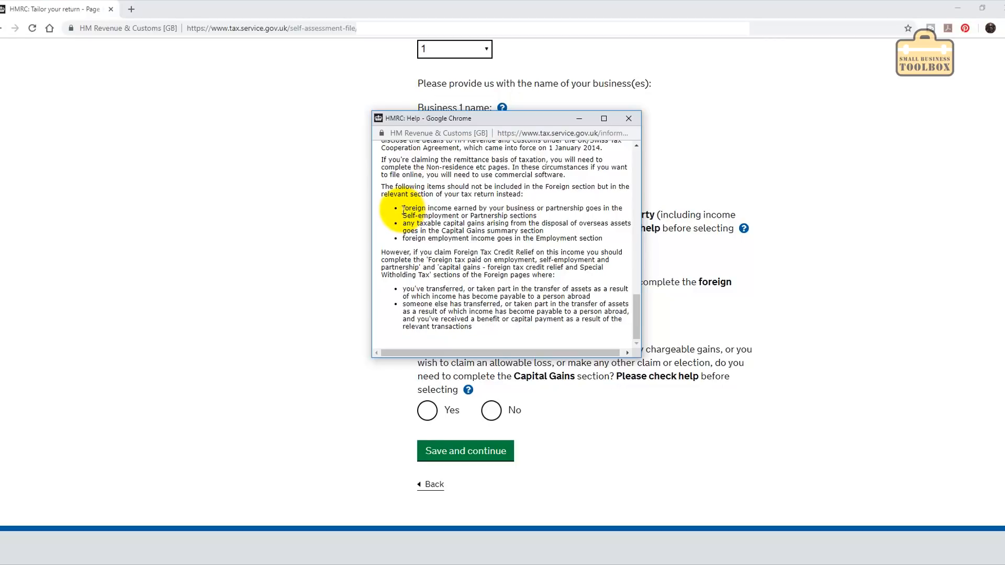
pyautogui.moveTo(402, 208); pyautogui.dragTo(559, 220)
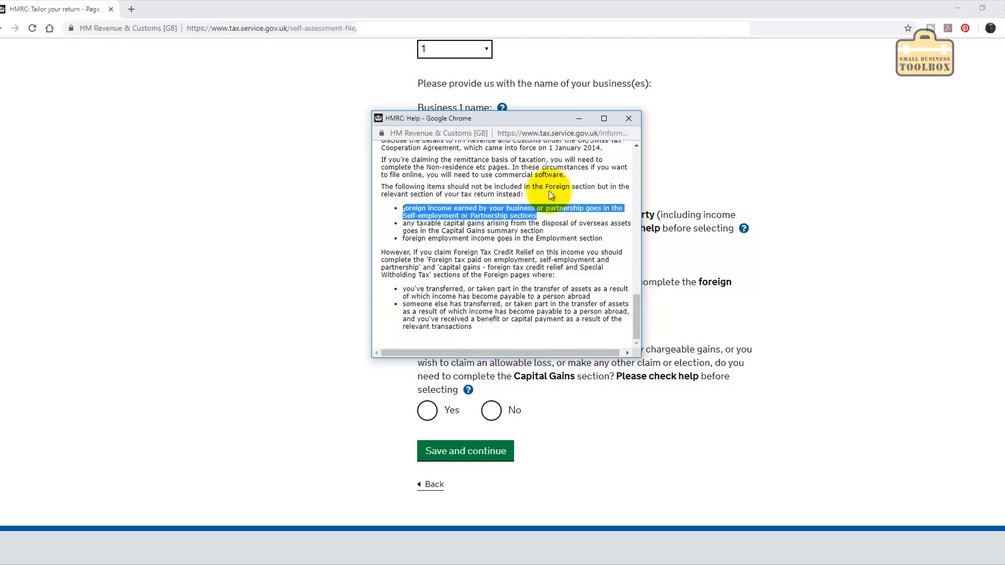
pyautogui.moveTo(636, 313)
pyautogui.mouseDown()
pyautogui.moveTo(639, 295)
pyautogui.moveTo(636, 318)
pyautogui.mouseUp()
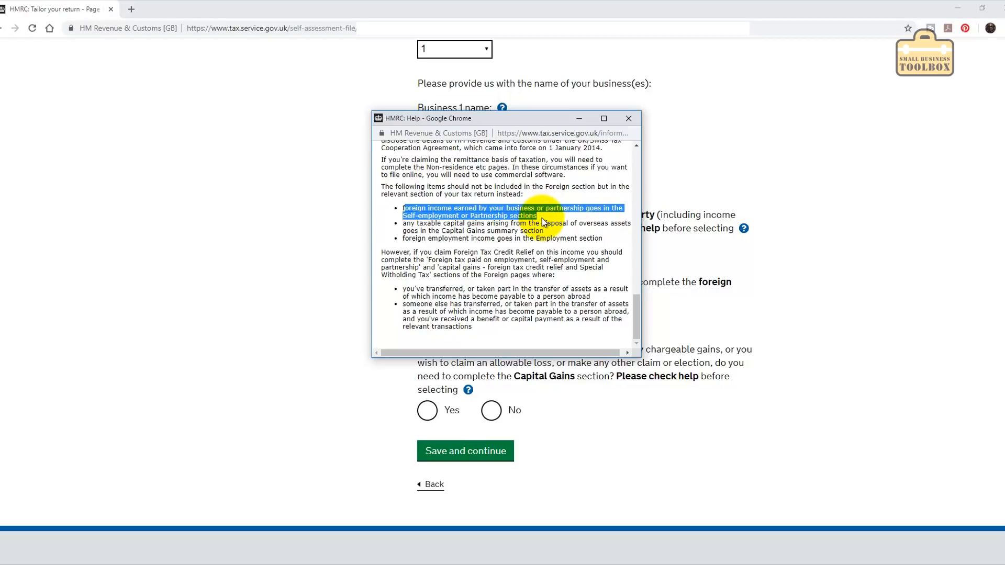
pyautogui.click(628, 118)
pyautogui.click(491, 410)
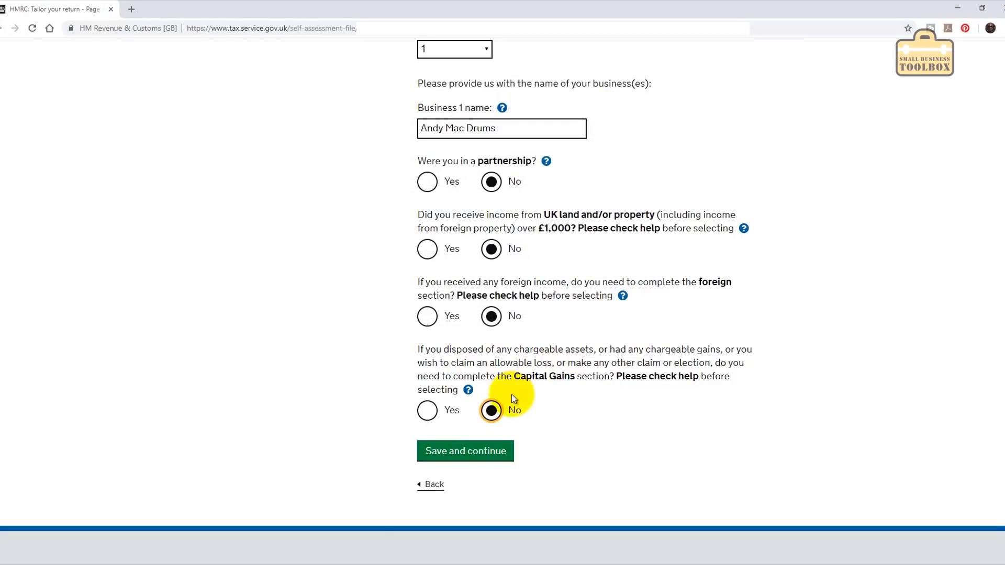
# Save page 1, then answer No to interest, dividends, and UK pensions or state benefits.
pyautogui.click(482, 453)
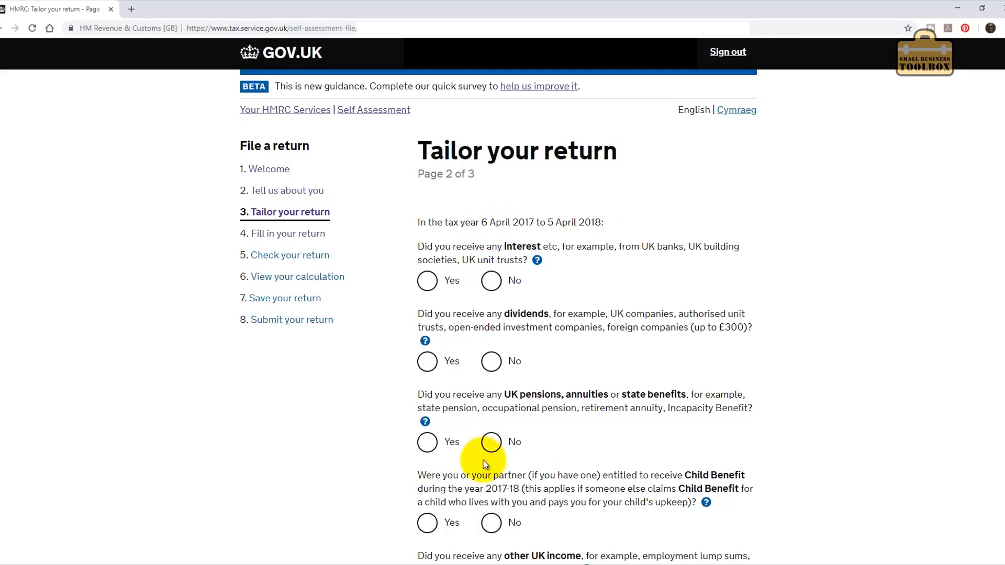
pyautogui.click(491, 281)
pyautogui.click(489, 362)
pyautogui.click(491, 442)
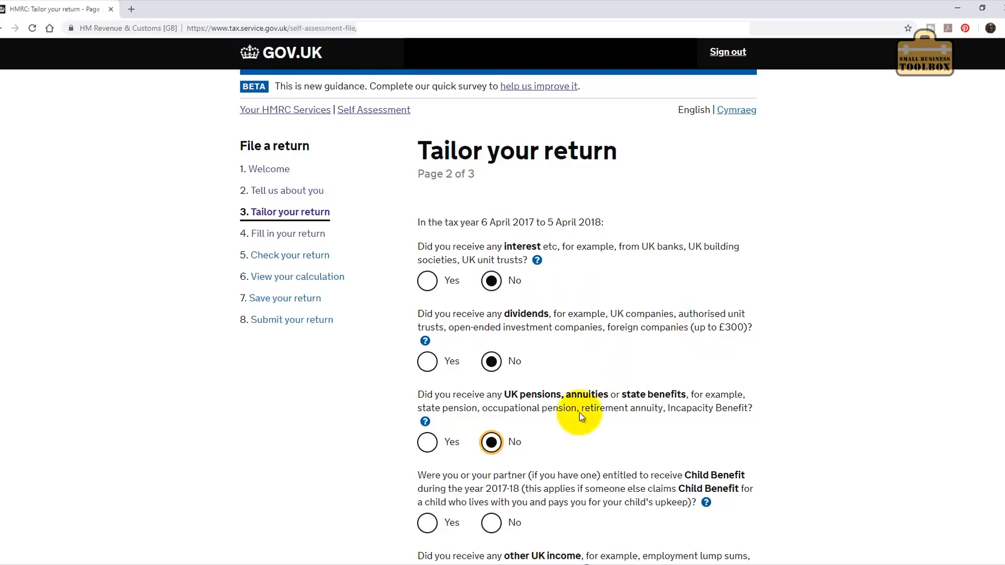
# Answer No to Child Benefit, other UK income, tax losses and pension savings charges, then save.
pyautogui.scroll(-7, 607, 382)
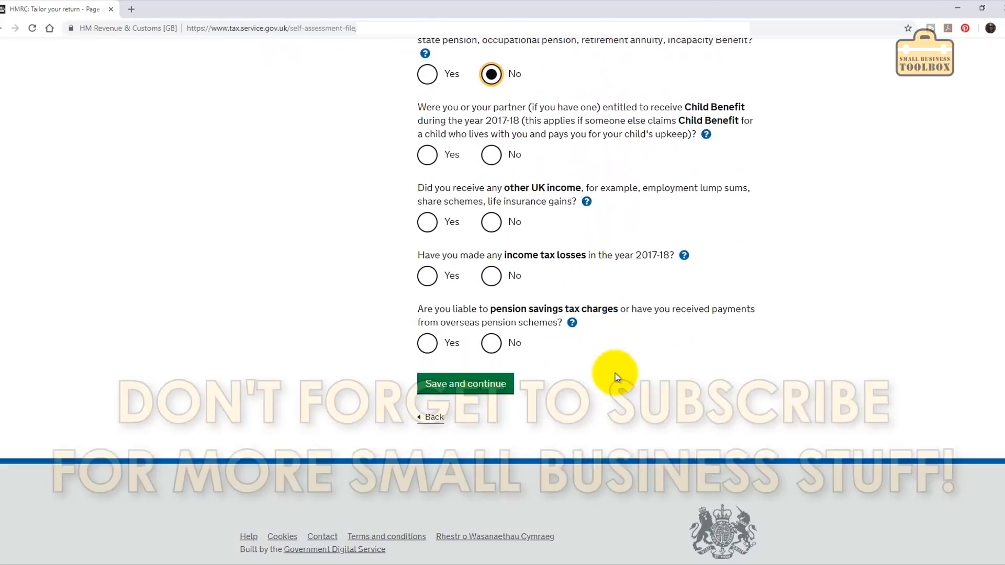
pyautogui.click(491, 146)
pyautogui.click(491, 213)
pyautogui.click(491, 266)
pyautogui.click(492, 333)
pyautogui.click(487, 372)
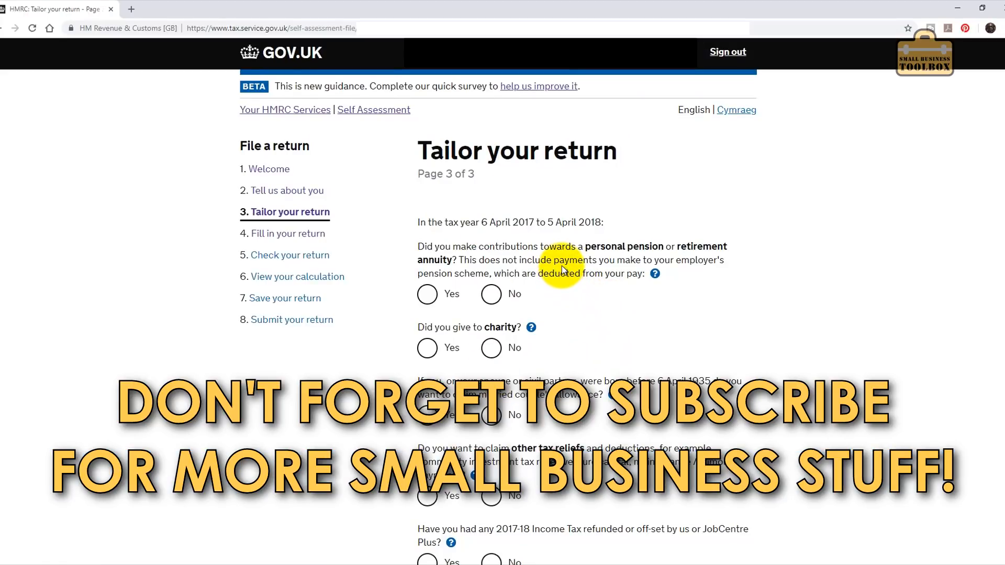
# Answer No to personal pension contributions, charity giving and married couple's allowance.
pyautogui.click(490, 293)
pyautogui.click(491, 348)
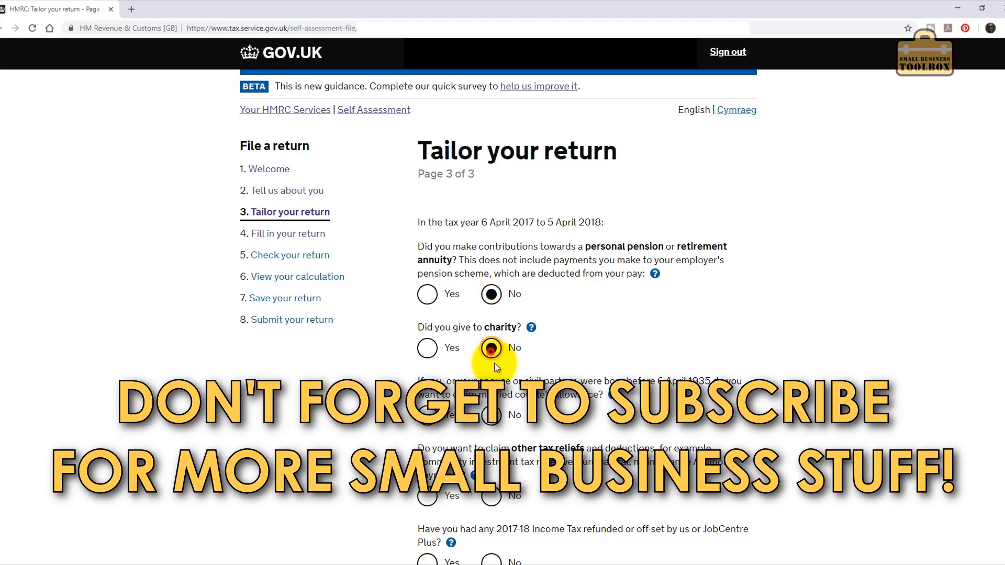
pyautogui.click(492, 416)
pyautogui.scroll(-7, 497, 478)
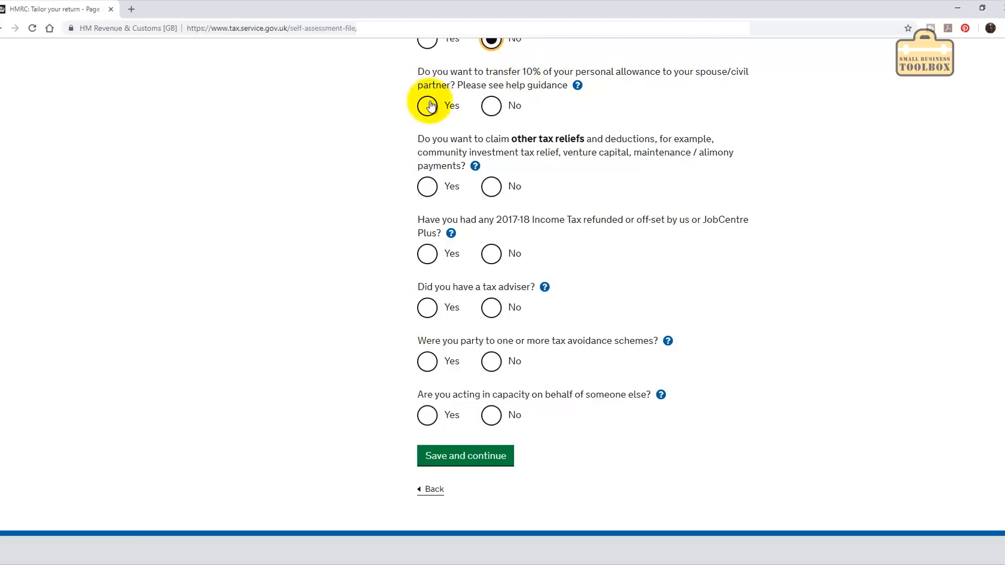
# Answer No to allowance transfer, other reliefs, refund, adviser, avoidance schemes and acting for others, then save.
pyautogui.click(490, 109)
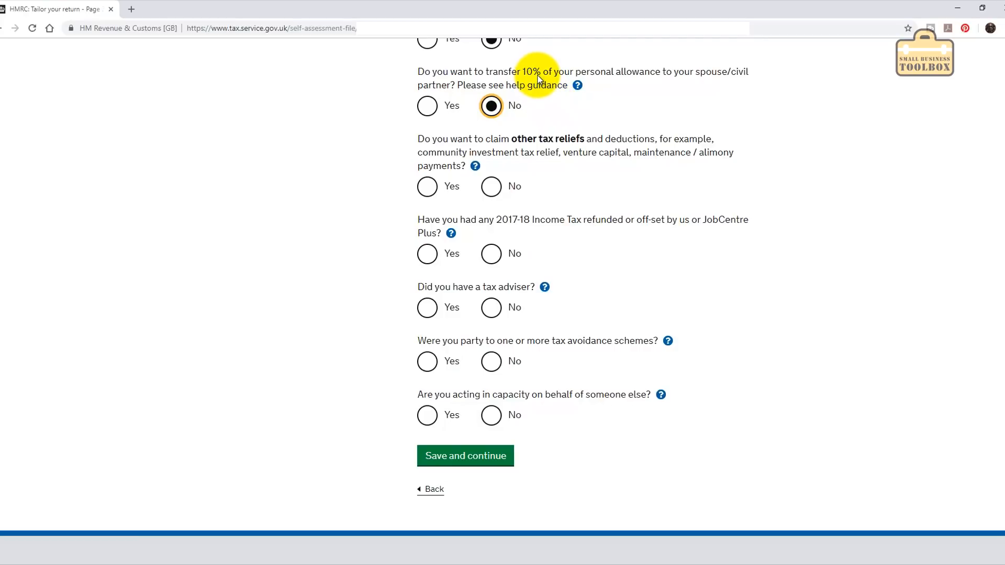
pyautogui.click(492, 187)
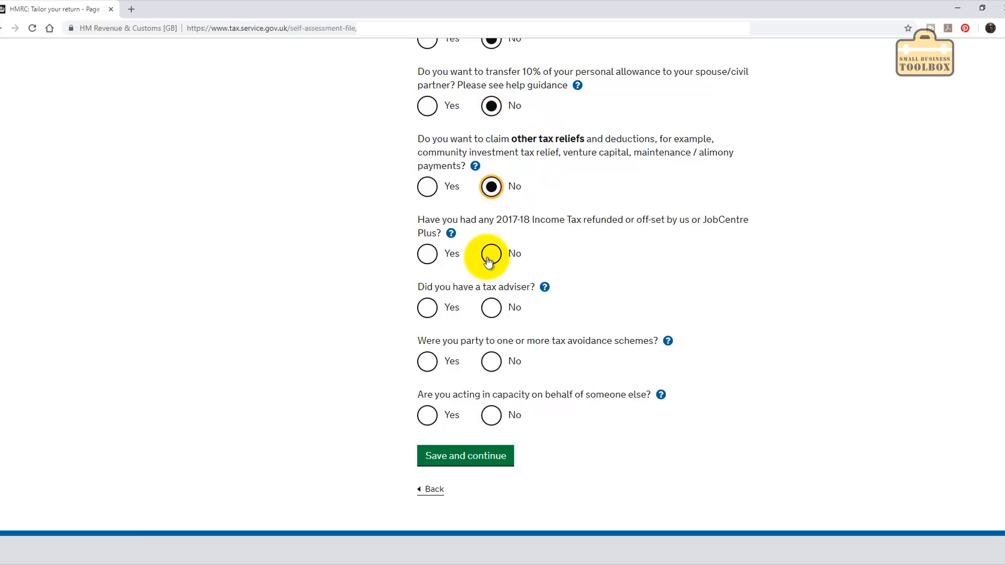
pyautogui.click(491, 255)
pyautogui.click(490, 310)
pyautogui.click(491, 362)
pyautogui.click(492, 416)
pyautogui.click(497, 461)
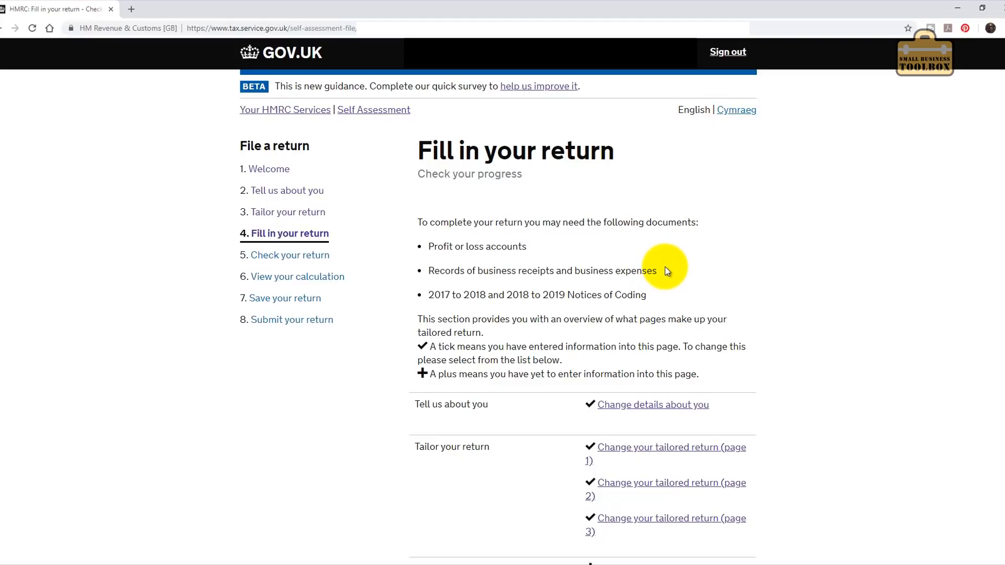
pyautogui.scroll(-5, 667, 265)
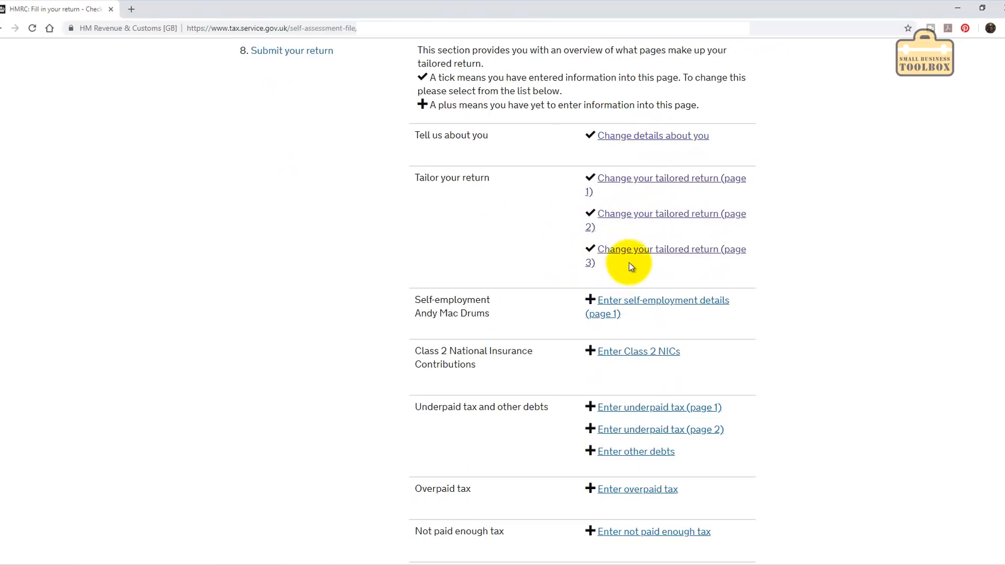
pyautogui.scroll(-1, 722, 272)
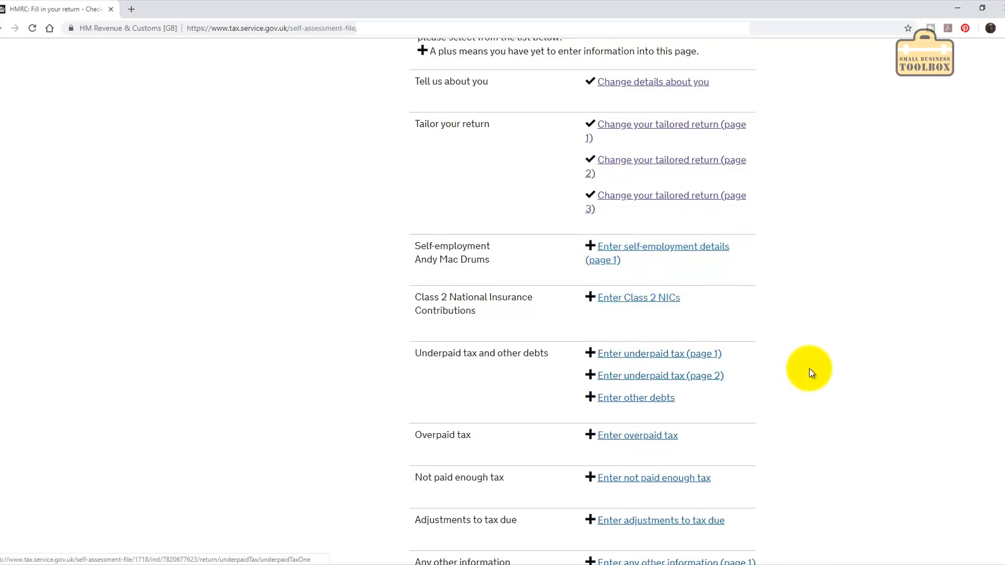
pyautogui.scroll(-6, 813, 368)
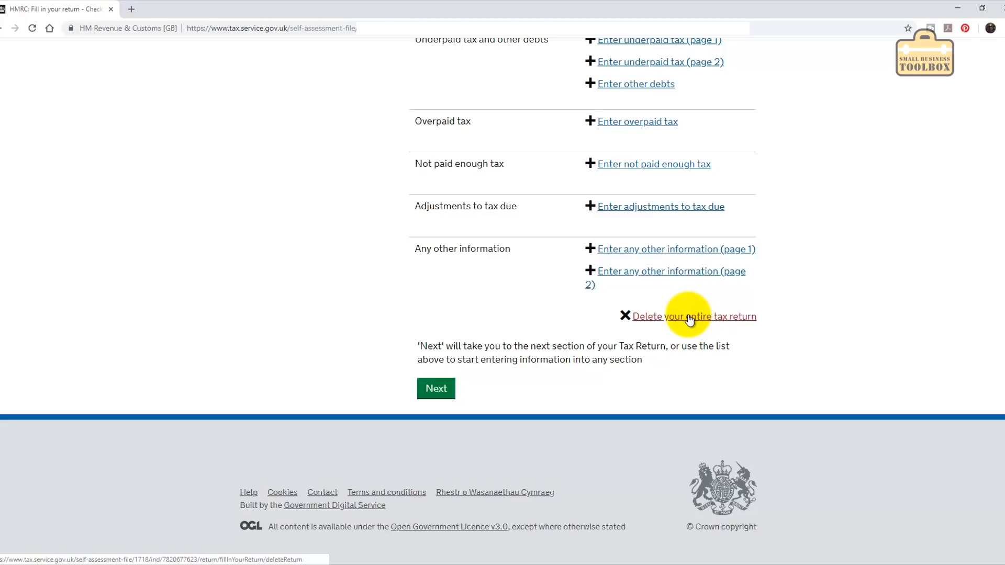
# Answer No to turnover of £85,000 or more, tick 'None of these apply', and save.
pyautogui.click(434, 389)
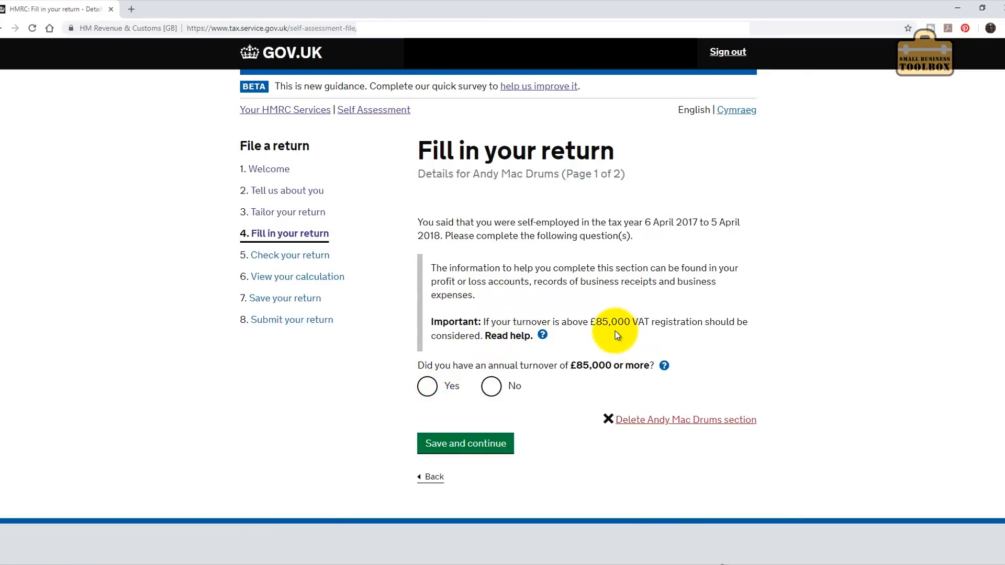
pyautogui.click(490, 386)
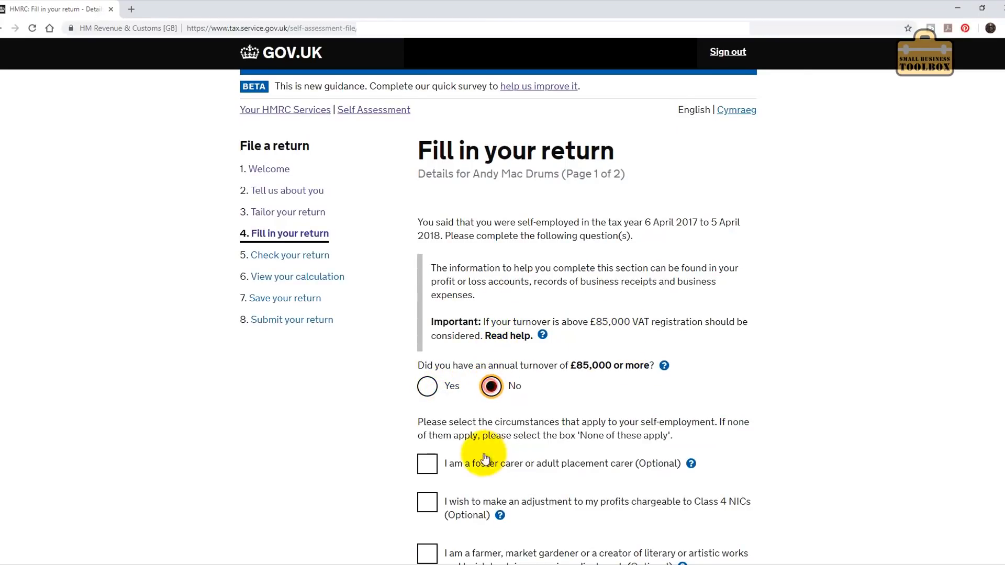
pyautogui.scroll(-5, 484, 459)
pyautogui.scroll(-1, 481, 303)
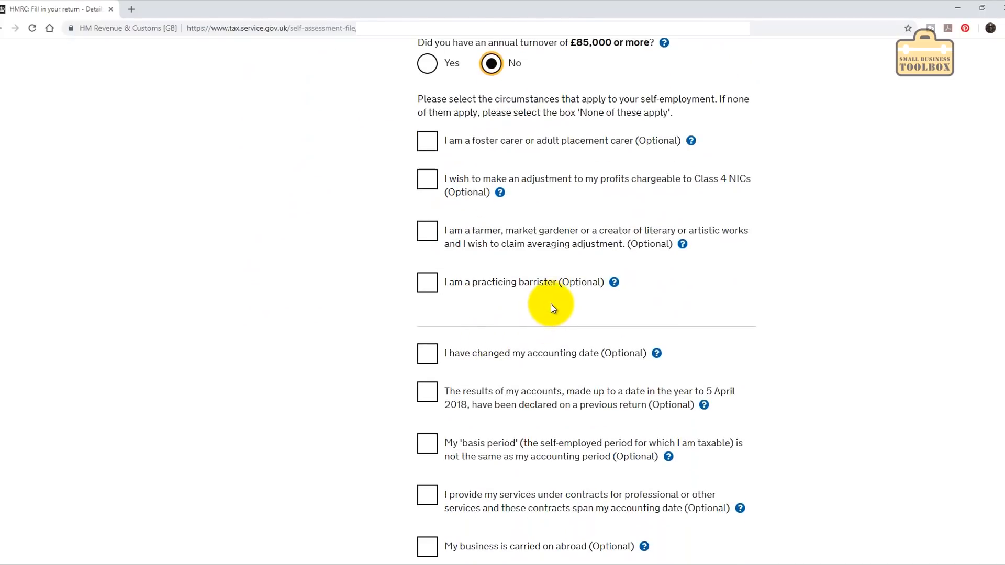
pyautogui.scroll(-4, 550, 307)
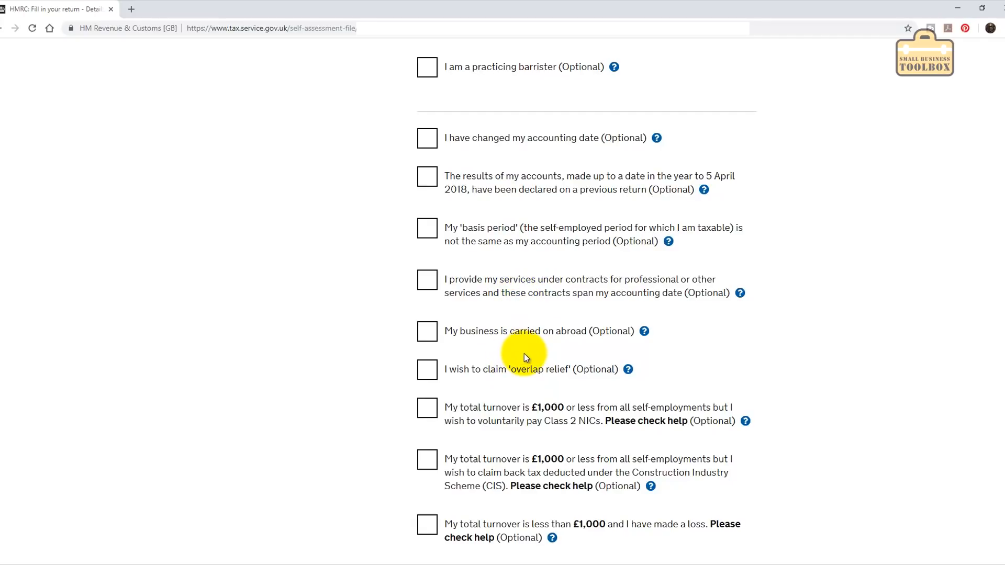
pyautogui.scroll(-3, 523, 353)
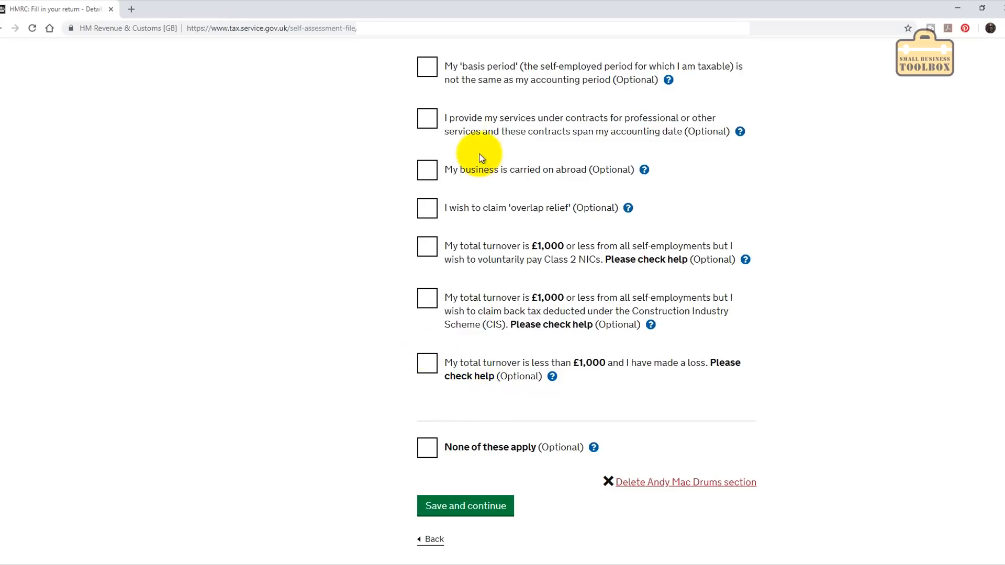
pyautogui.click(428, 449)
pyautogui.click(482, 510)
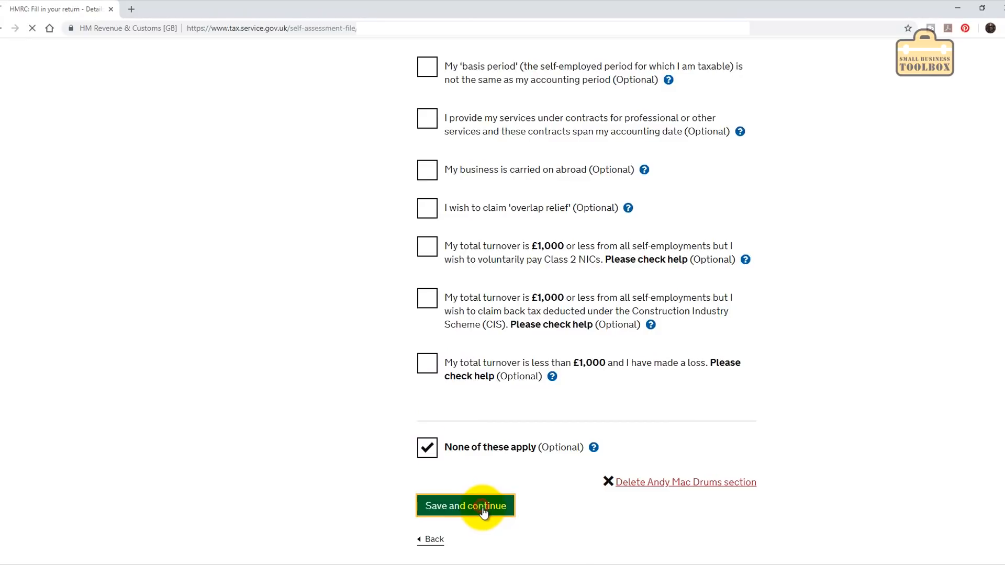
pyautogui.click(565, 326)
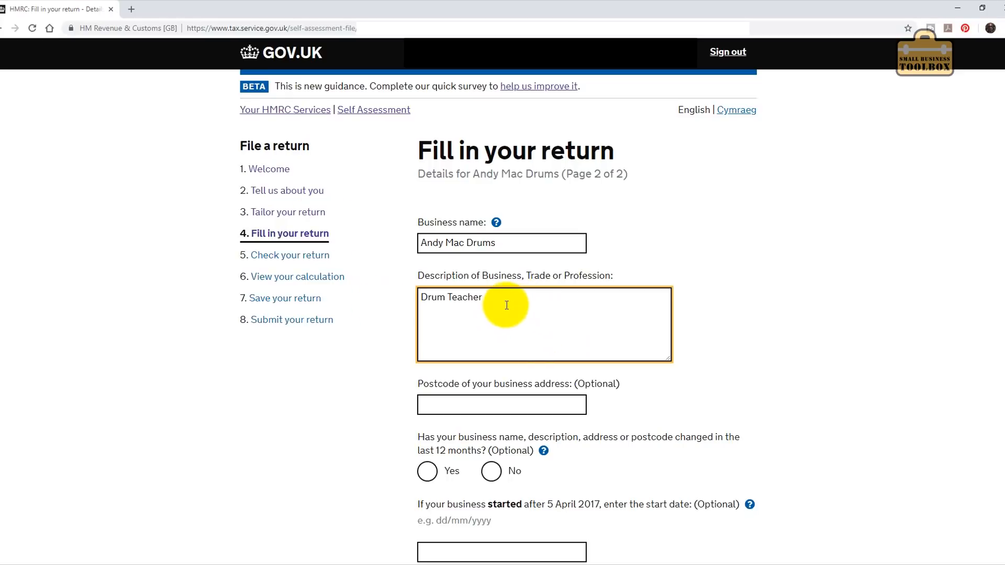
# Append the filler text 'sldkf jsldkf js' after 'Drum Teacher' in the business description.
pyautogui.click(530, 316)
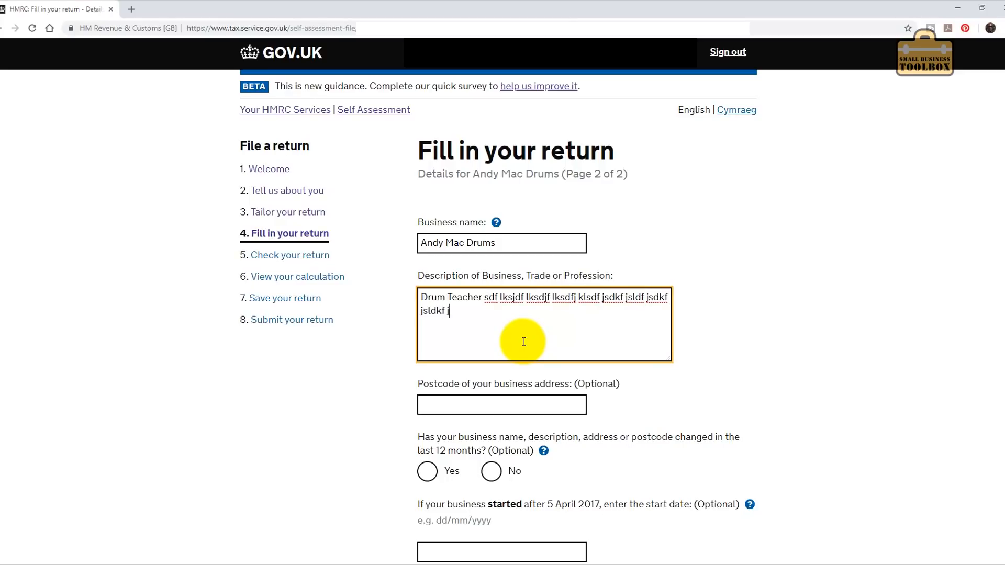
pyautogui.write('sldkf jsldkf jskdf jslkdfj slkdfj skdfj slkdfj')
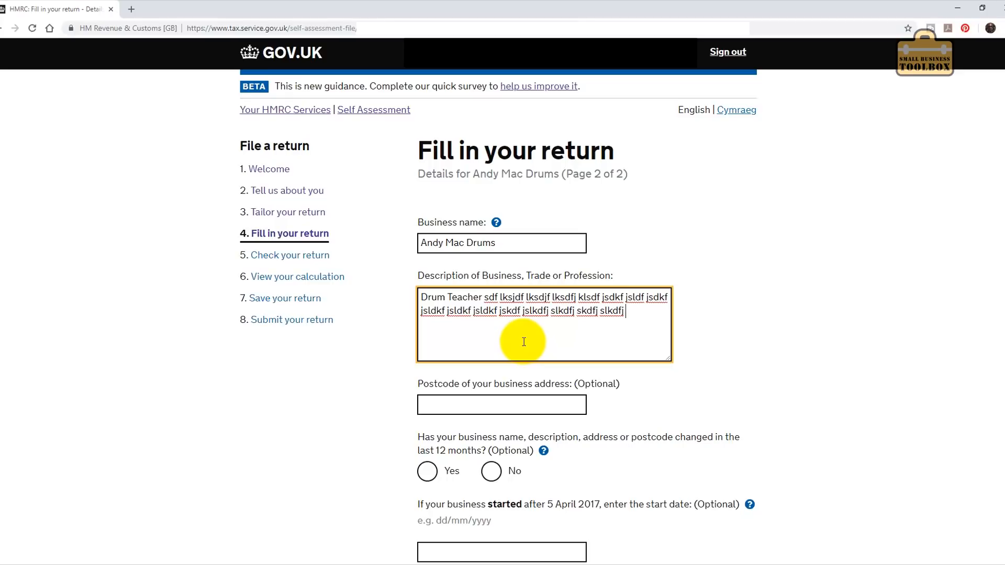
pyautogui.scroll(-6, 792, 397)
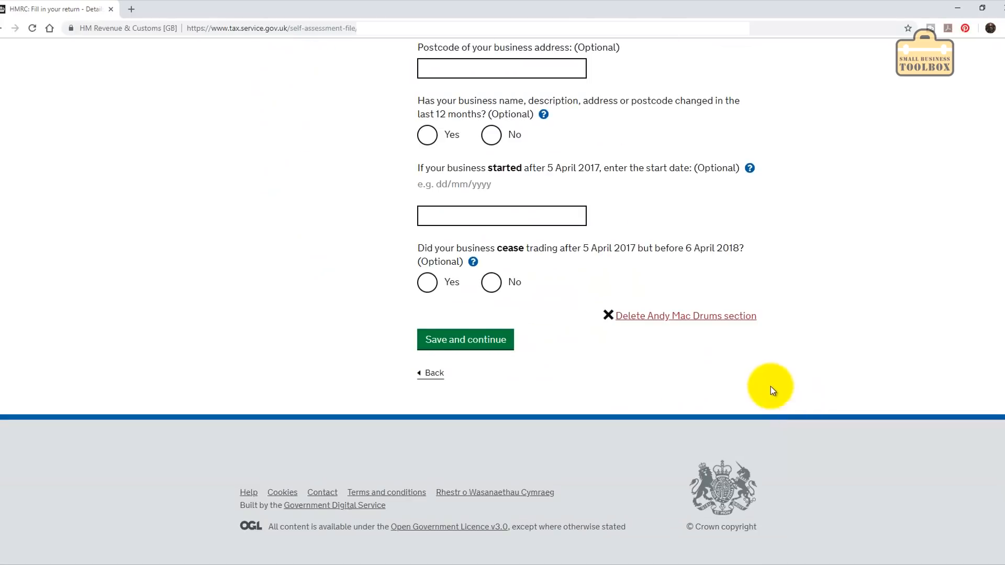
# After the over-42-character error, trim the business description back to 'Drum Teacher'.
pyautogui.click(475, 338)
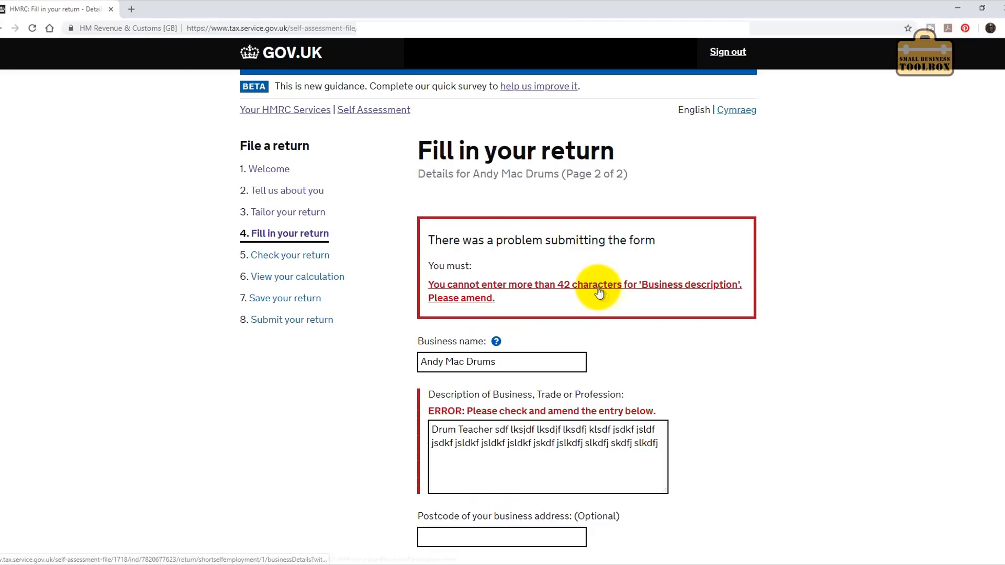
pyautogui.scroll(-2, 625, 232)
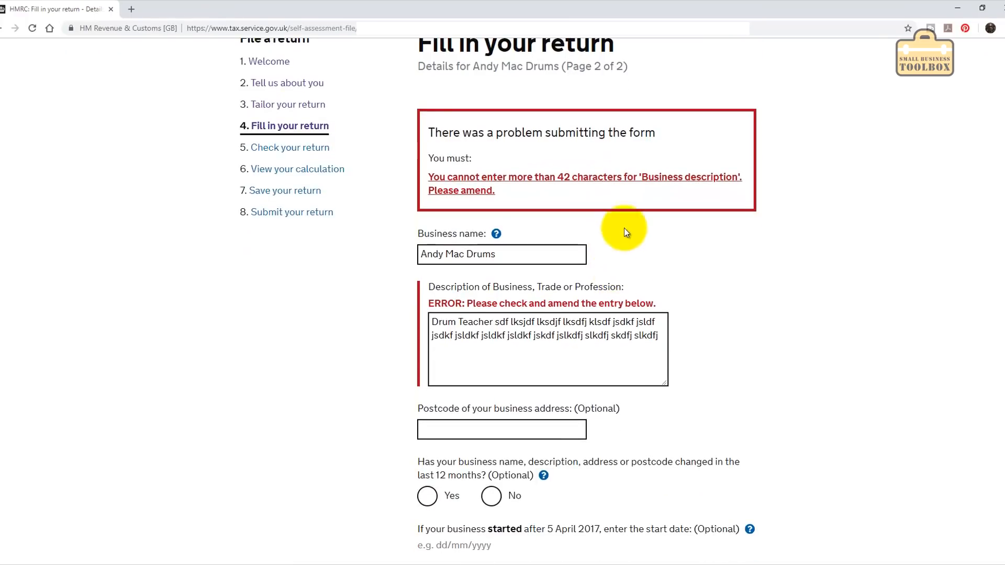
pyautogui.moveTo(658, 336); pyautogui.dragTo(496, 320)
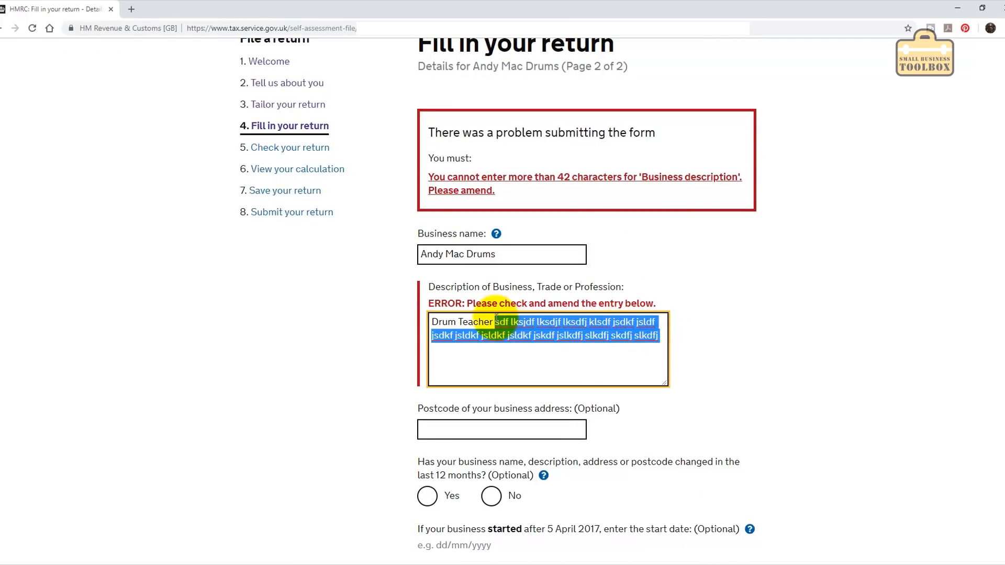
pyautogui.press('BackSpace')
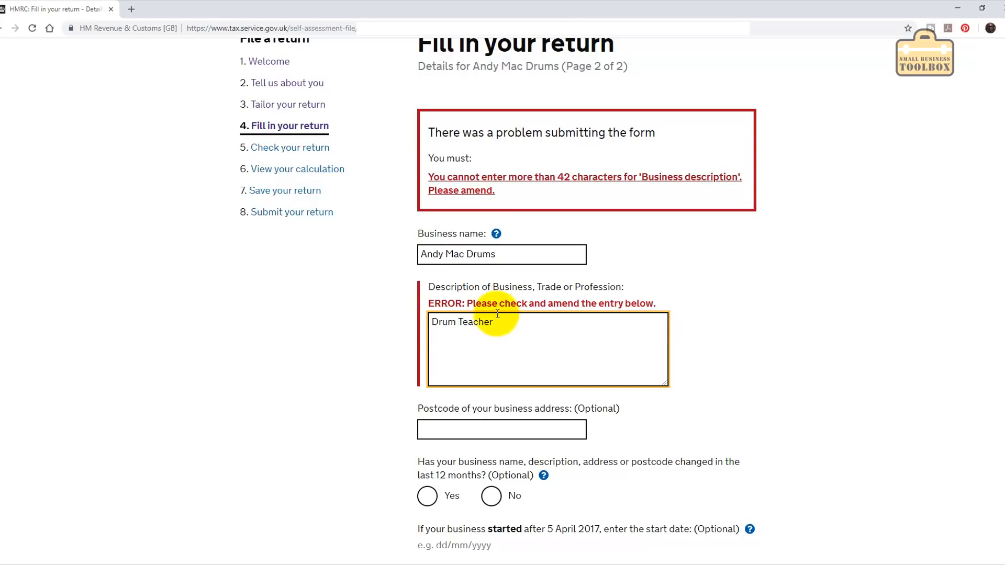
pyautogui.scroll(-1, 523, 366)
# Add the business postcode, answer No to changed details and ceased trading, and save.
pyautogui.click(532, 384)
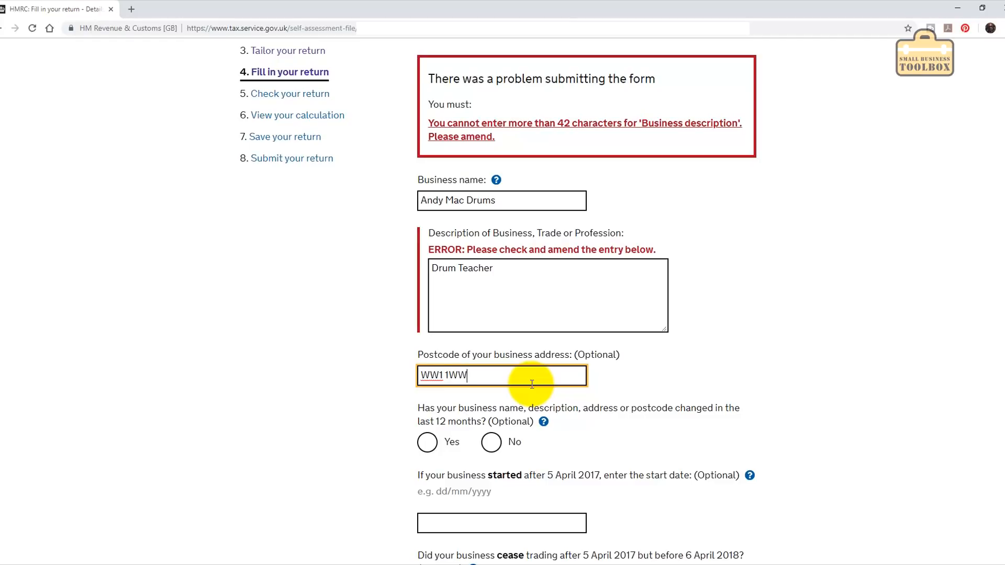
pyautogui.scroll(-2, 531, 384)
pyautogui.click(492, 335)
pyautogui.scroll(-3, 516, 419)
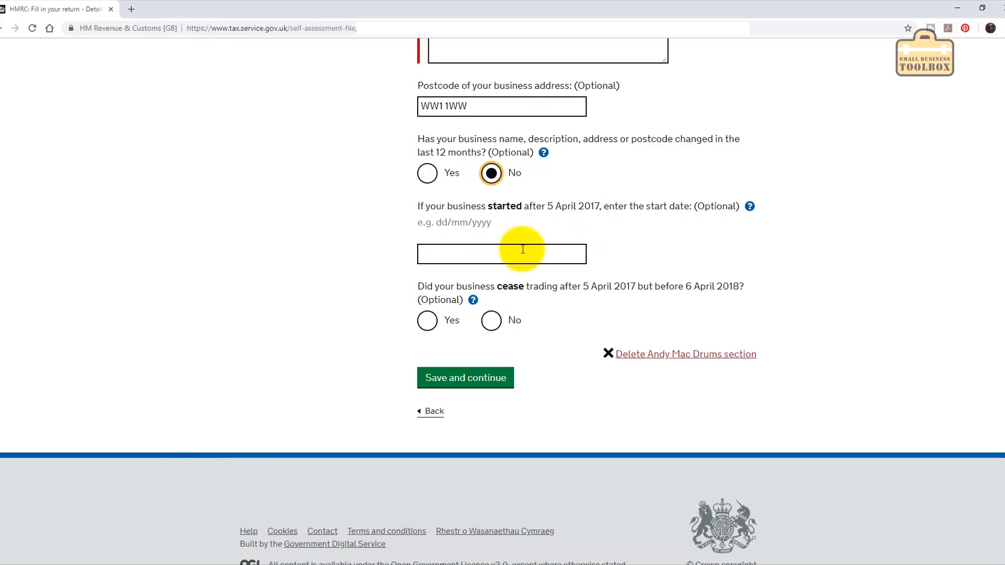
pyautogui.click(497, 323)
pyautogui.click(468, 378)
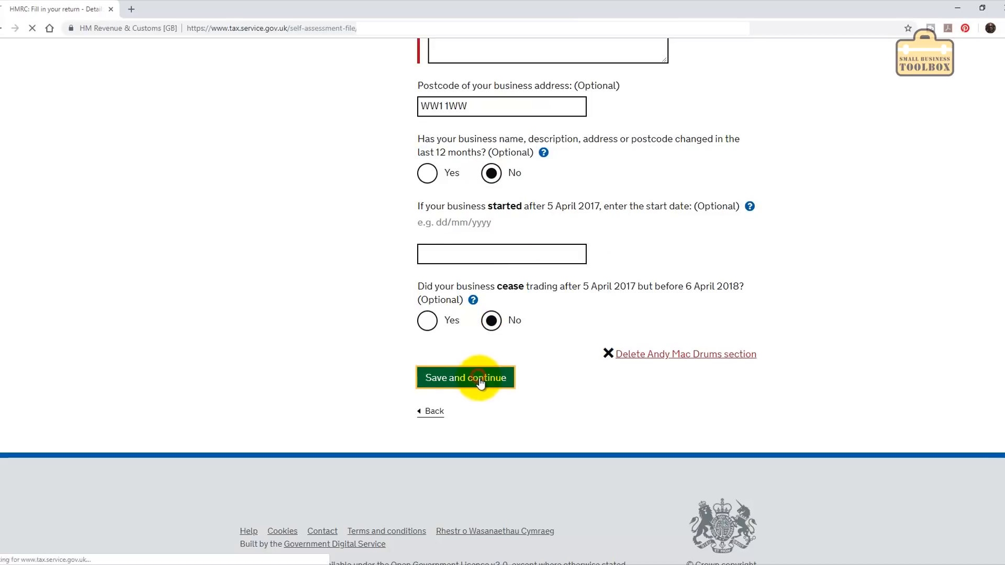
# Enter 05/04/2018 as the books made-up date and answer Yes to using the cash basis.
pyautogui.click(510, 259)
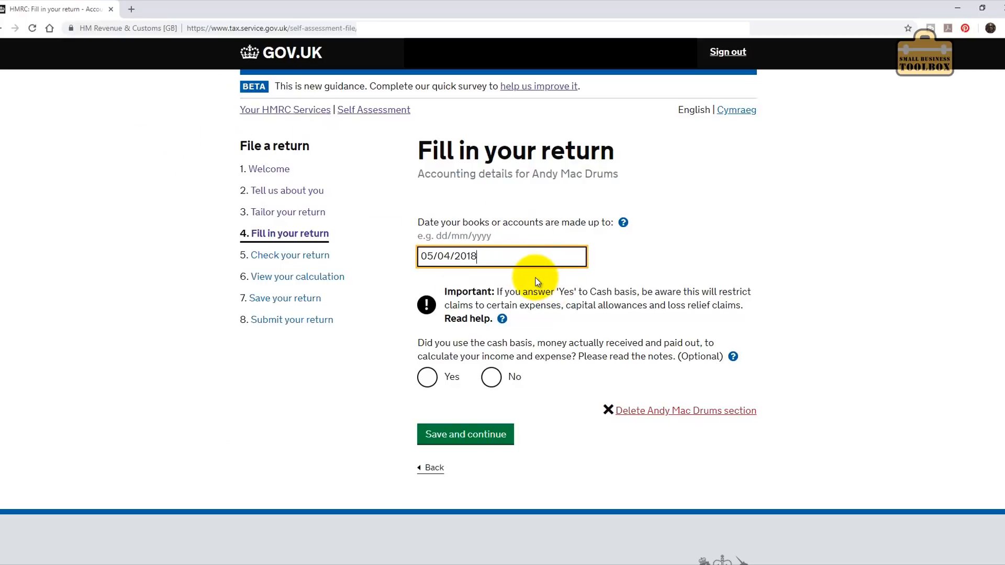
pyautogui.click(427, 380)
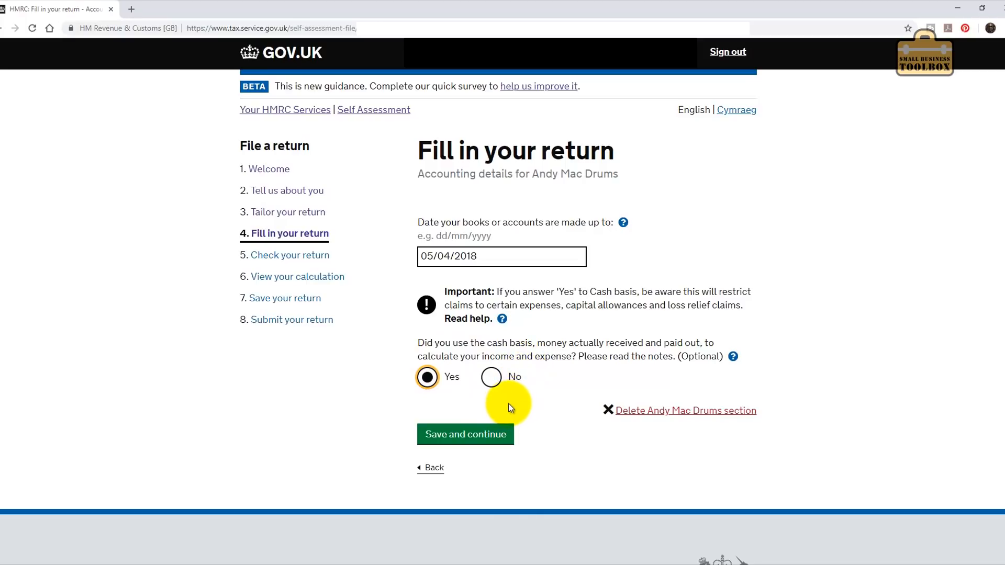
# Save the accounting details and enter £30,000 as the business turnover.
pyautogui.click(471, 435)
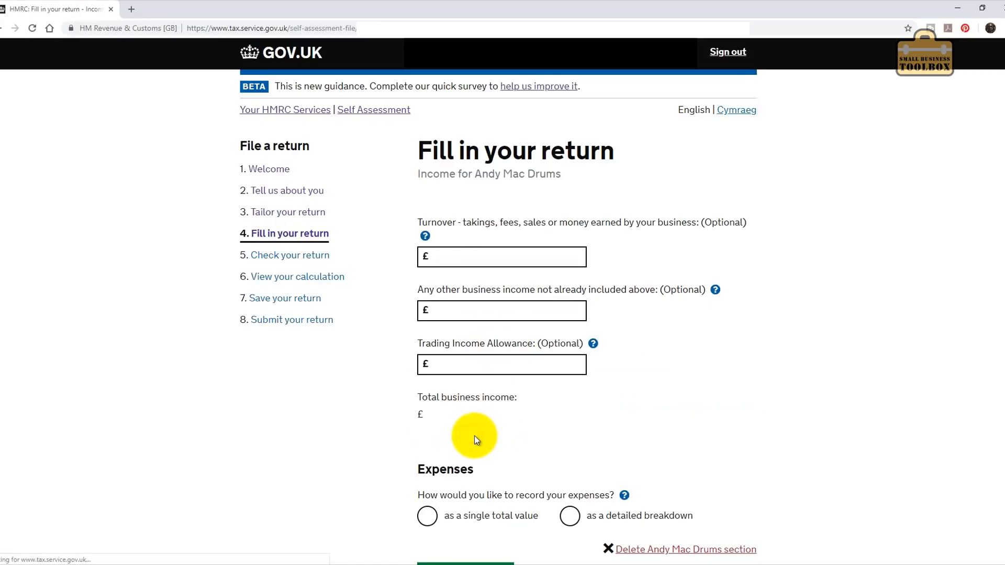
pyautogui.click(491, 258)
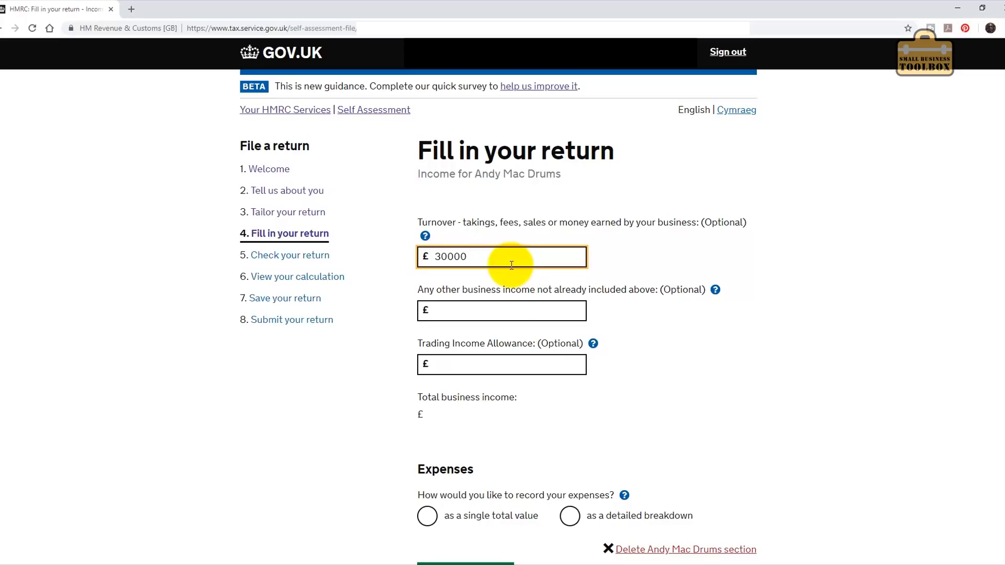
pyautogui.click(472, 368)
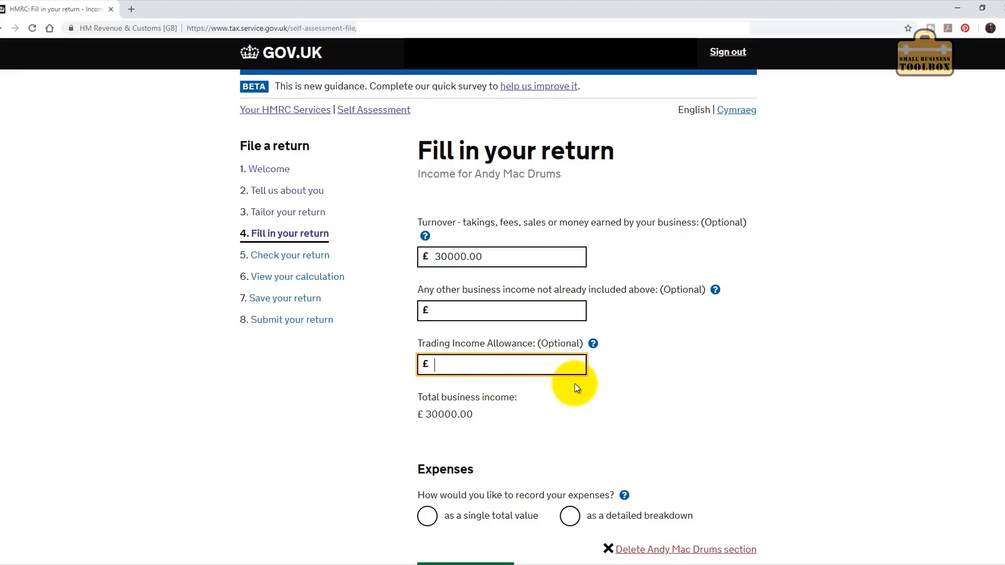
pyautogui.scroll(-4, 576, 386)
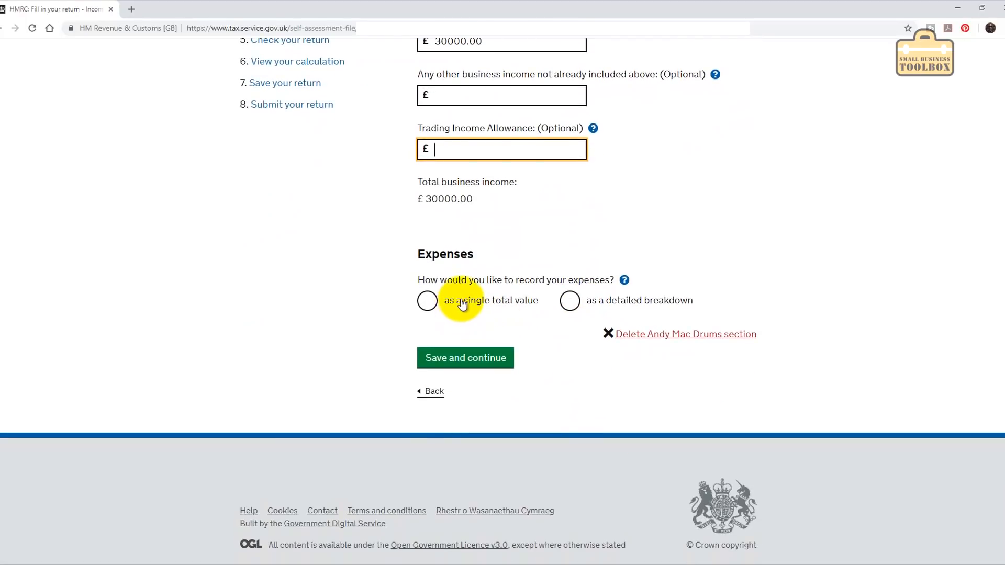
# Record £10,000 total allowable expenses as a single total value and save.
pyautogui.click(624, 281)
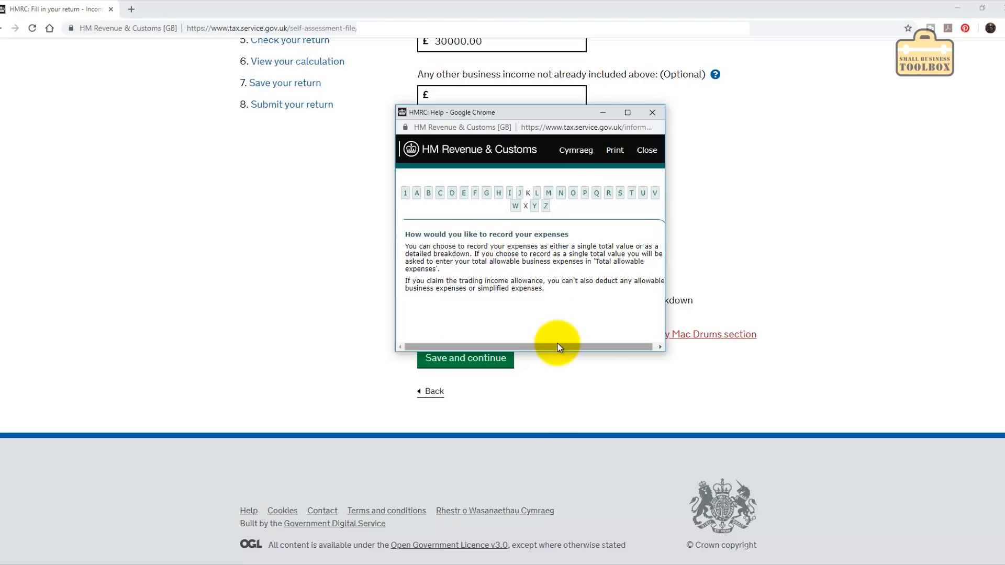
pyautogui.click(653, 113)
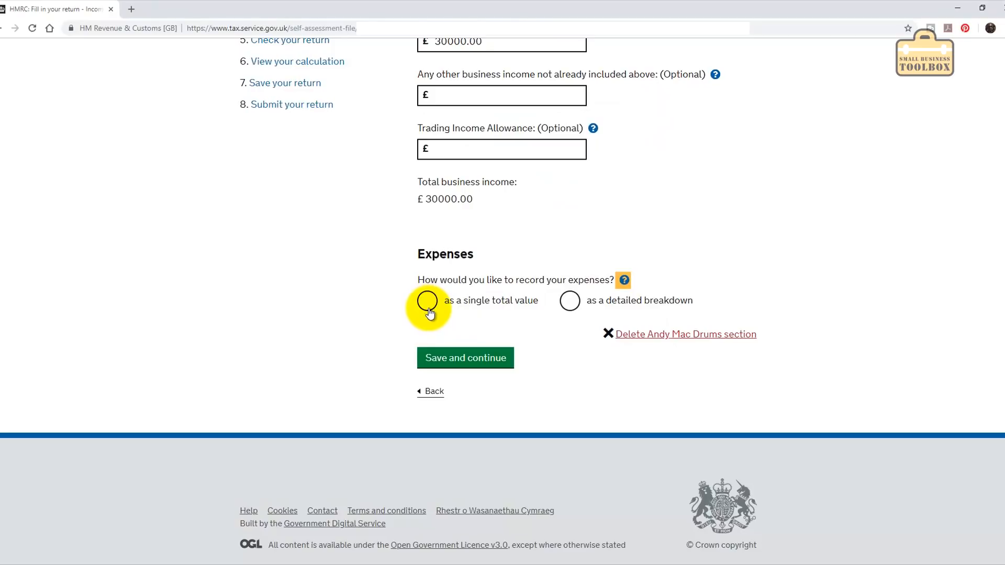
pyautogui.click(428, 309)
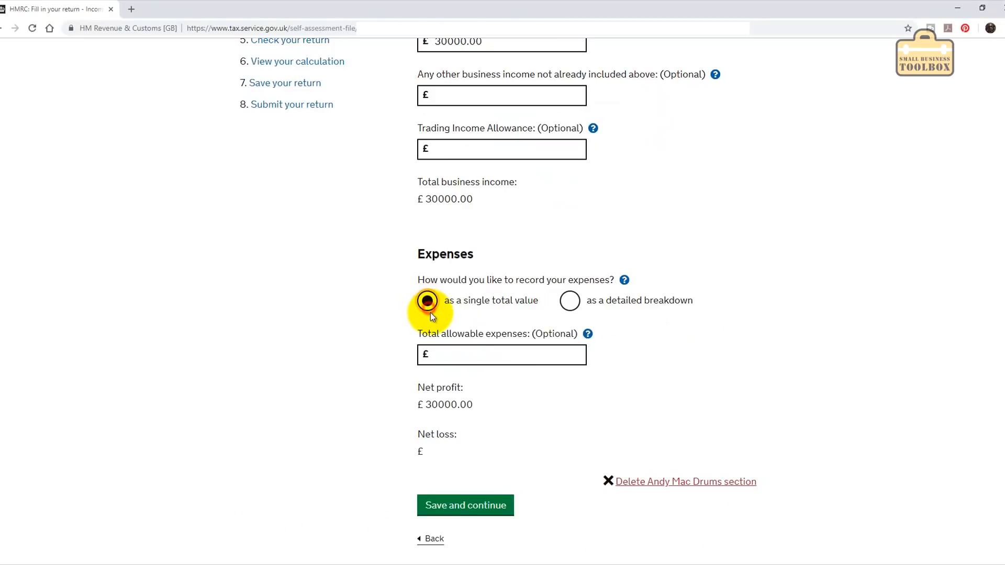
pyautogui.click(474, 361)
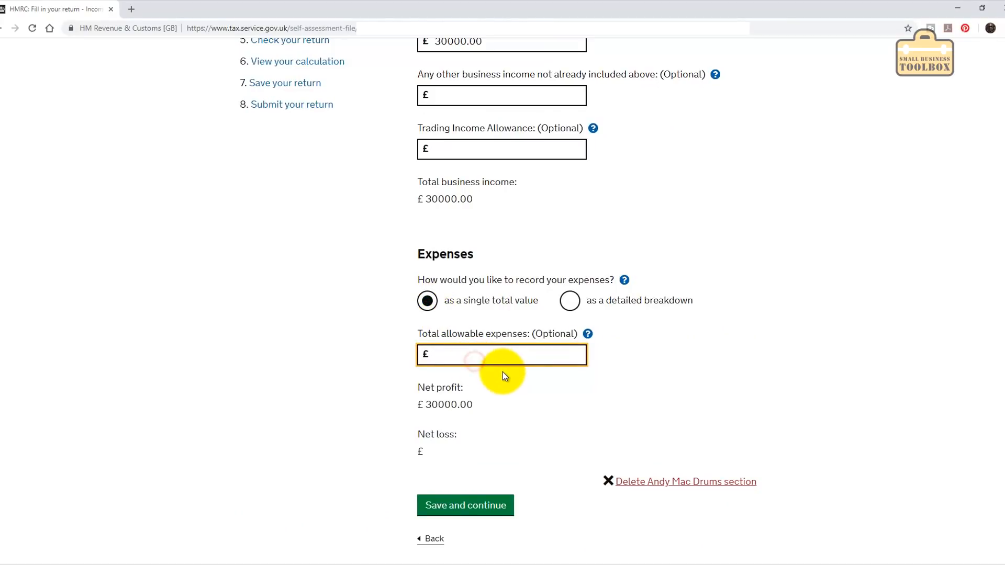
pyautogui.write('10000')
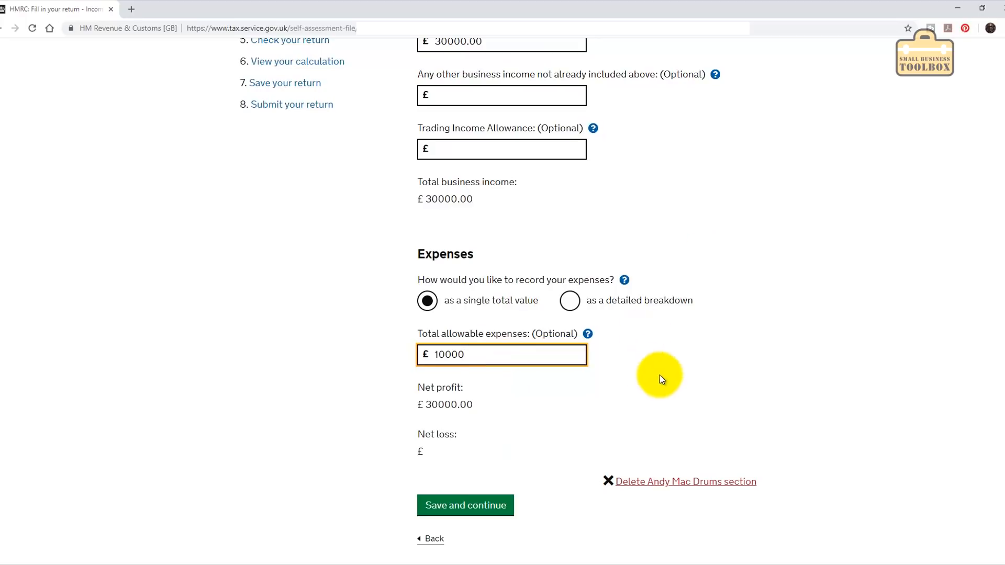
pyautogui.scroll(-1, 659, 375)
pyautogui.click(472, 455)
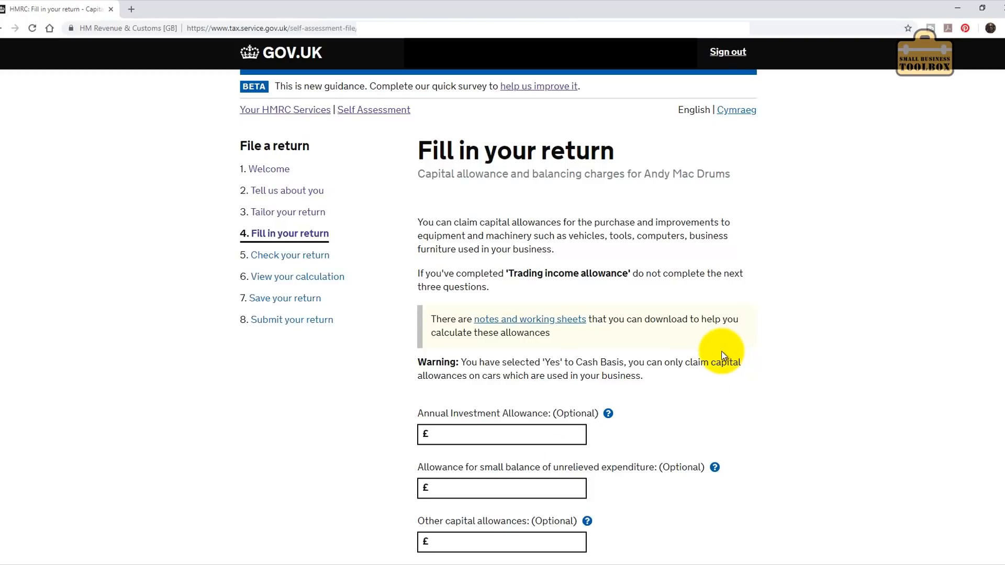
# Pass the blank adjustments, losses and tax-deducted pages, answering No to Class 4 NICs exemption.
pyautogui.scroll(-3, 721, 353)
pyautogui.scroll(-2, 721, 356)
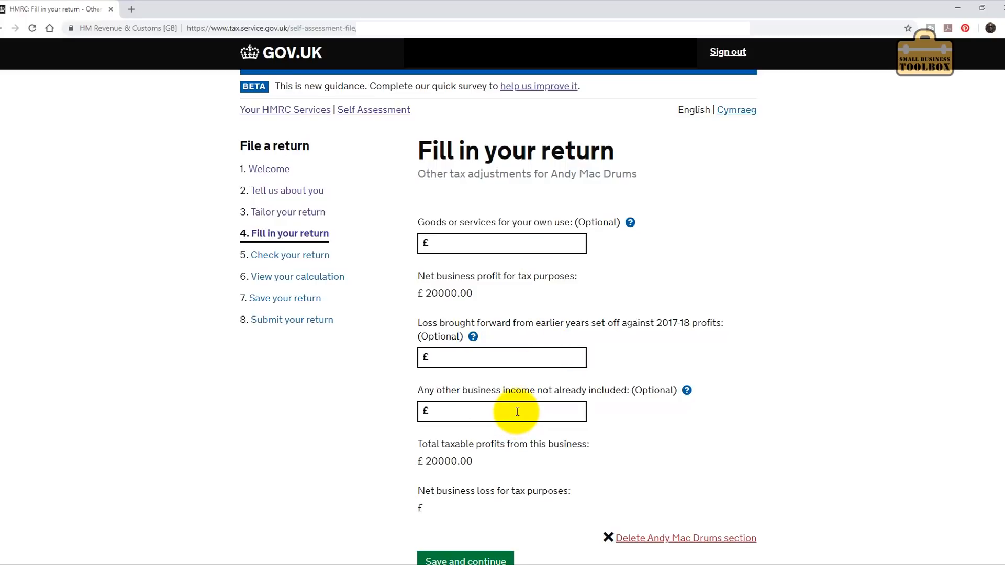
pyautogui.scroll(-2, 517, 413)
pyautogui.click(448, 463)
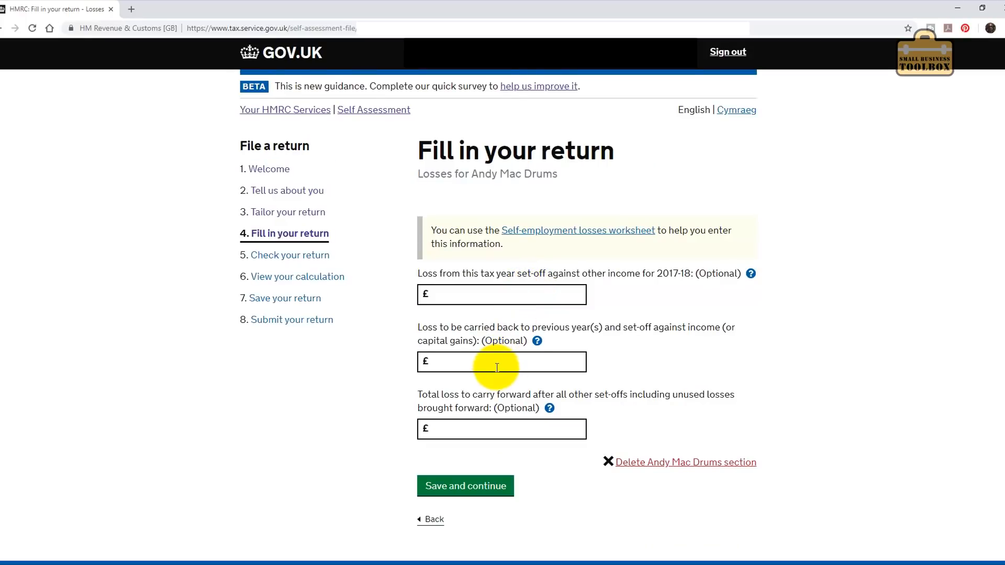
pyautogui.click(472, 487)
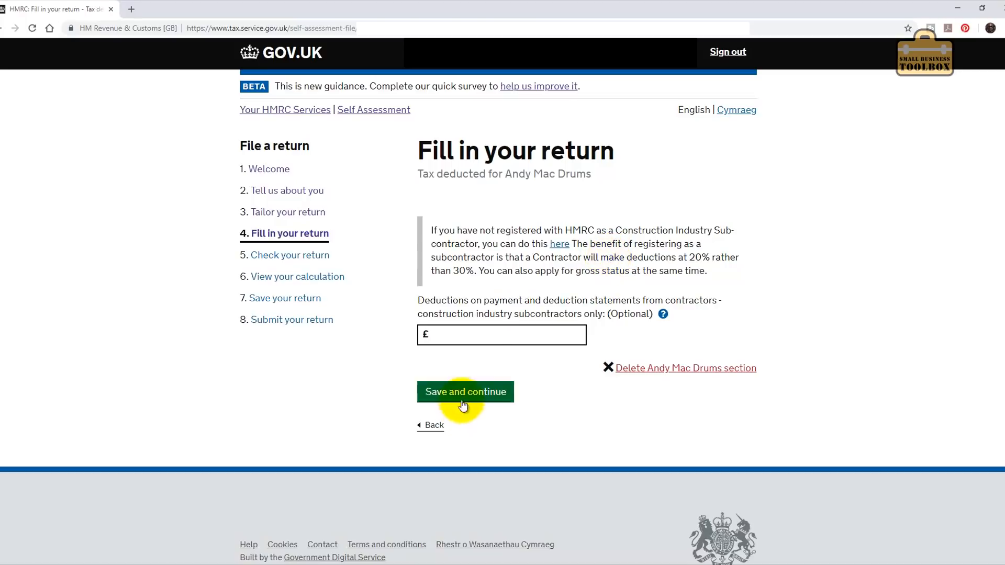
pyautogui.click(482, 399)
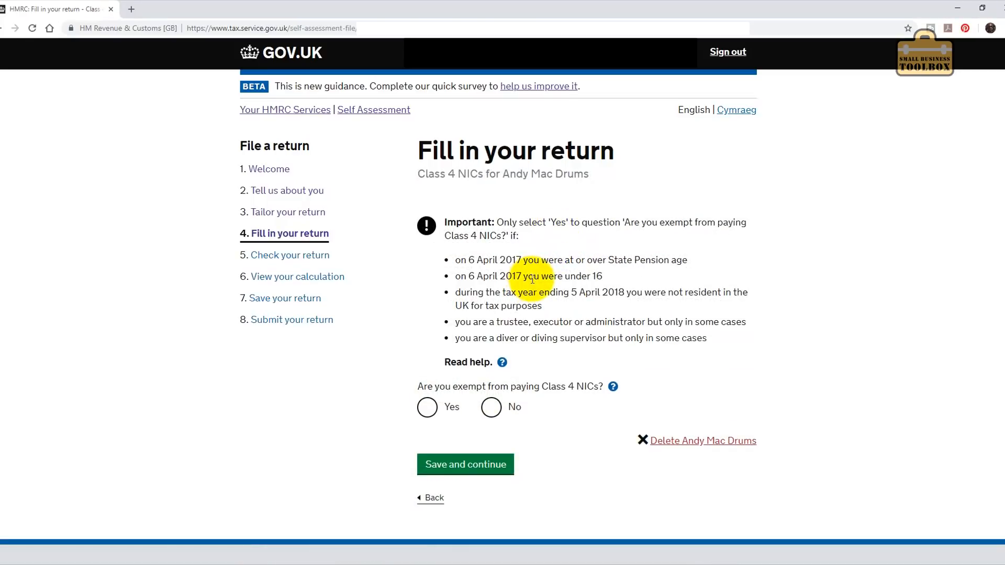
pyautogui.click(493, 408)
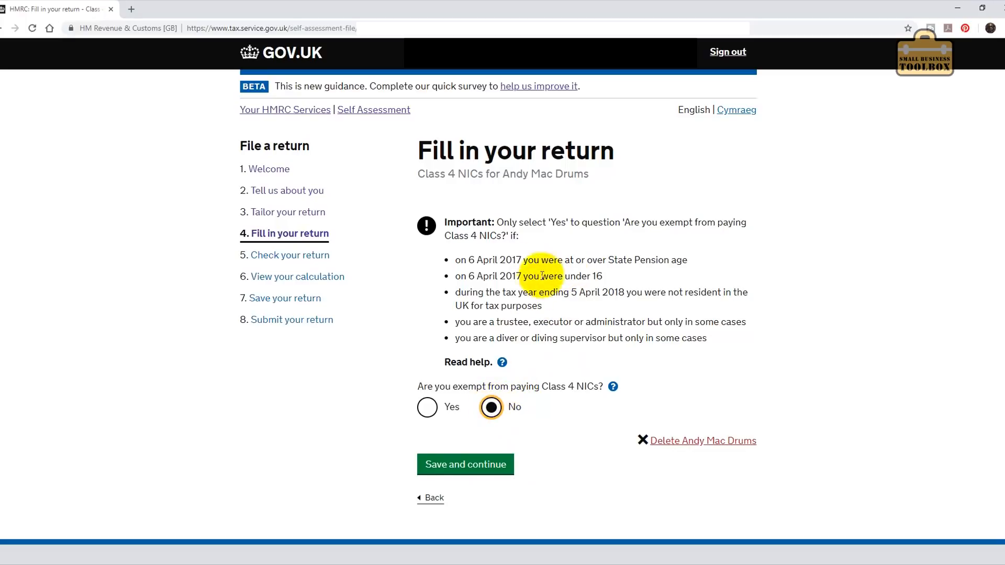
pyautogui.click(471, 465)
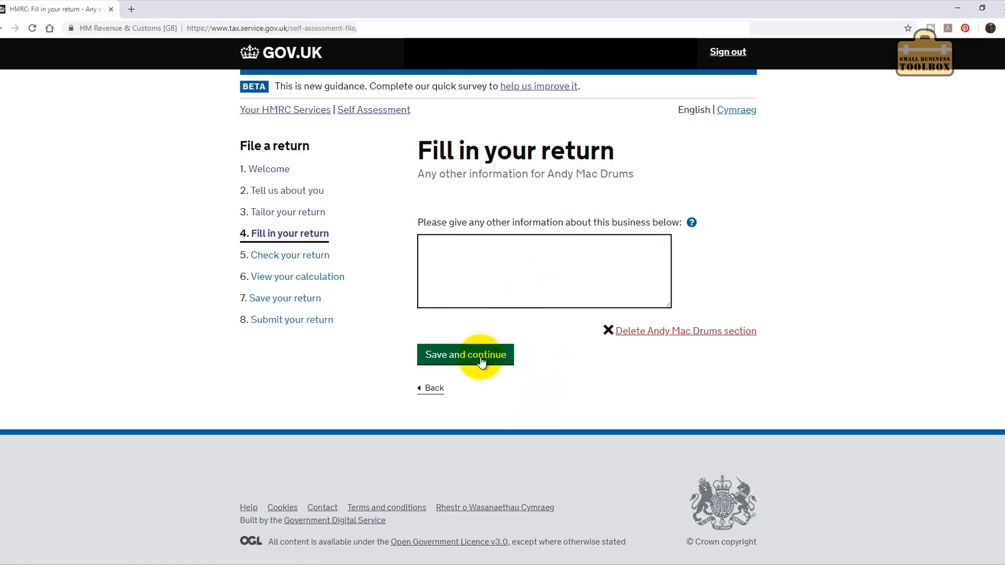
# Pass Any other information and accept the business summary showing £20,000 profit.
pyautogui.click(482, 360)
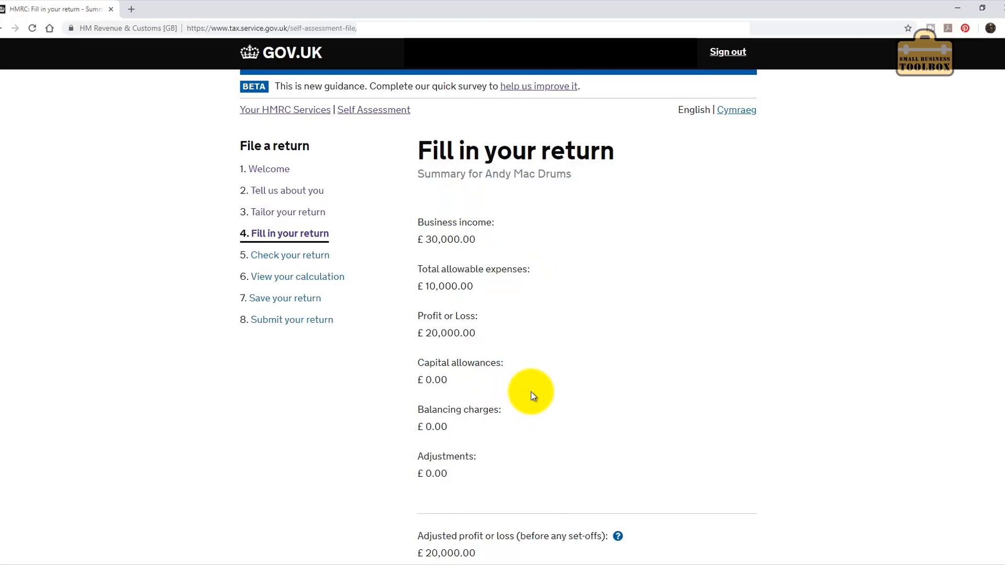
pyautogui.scroll(-6, 530, 392)
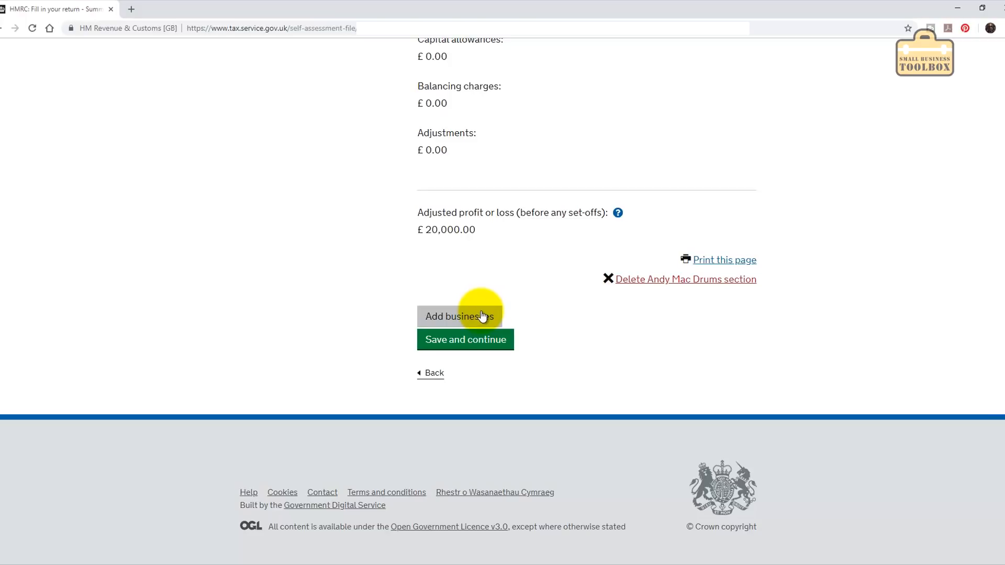
pyautogui.click(468, 339)
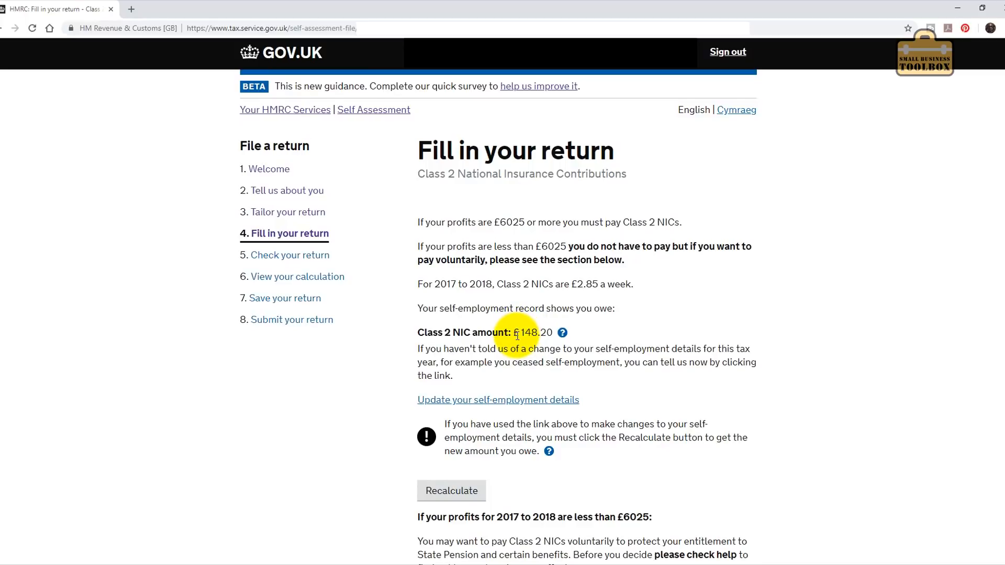
# Answer No to voluntary Class 2 NICs and confirm both £0.00 underpaid tax amounts with Yes.
pyautogui.scroll(-6, 519, 330)
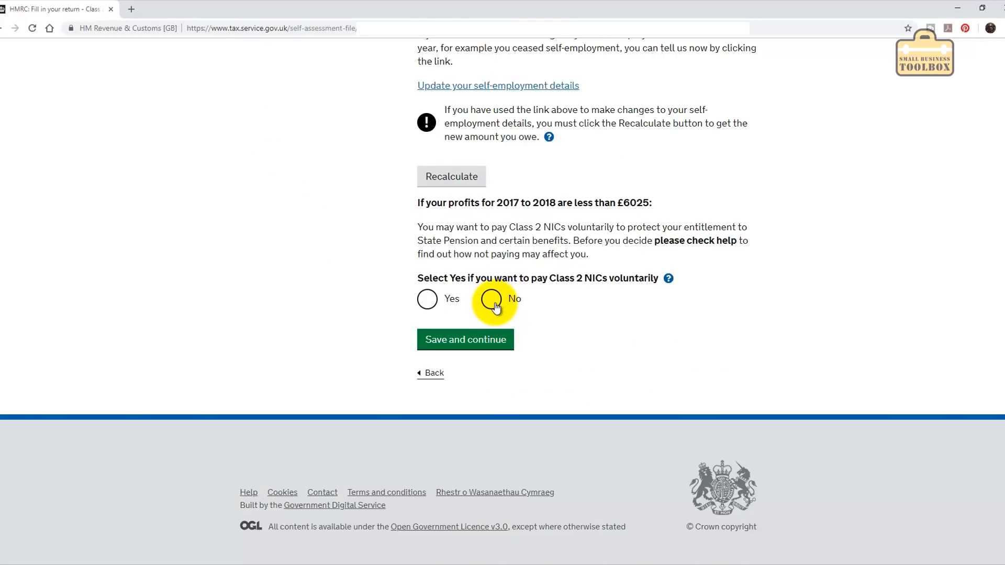
pyautogui.click(494, 302)
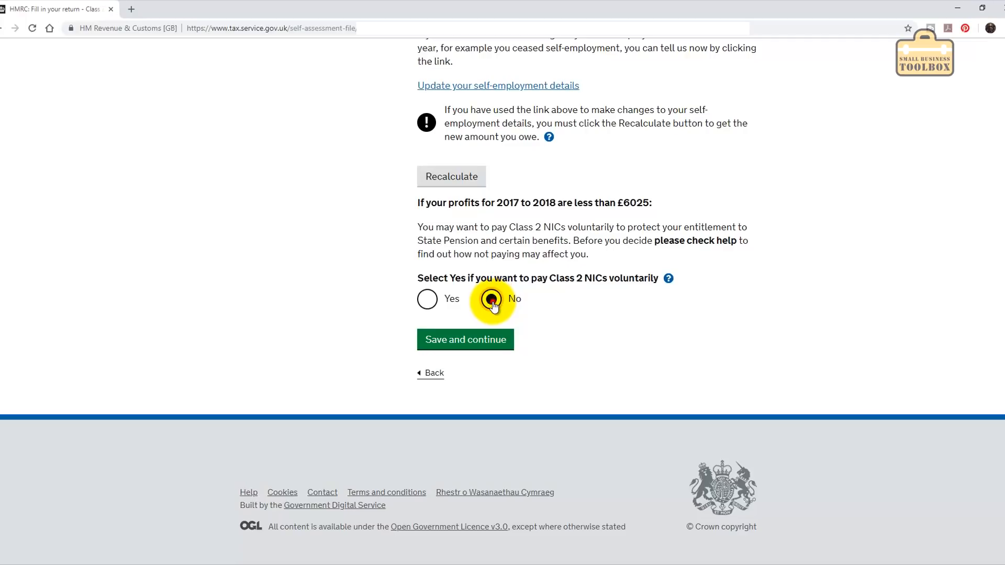
pyautogui.click(476, 345)
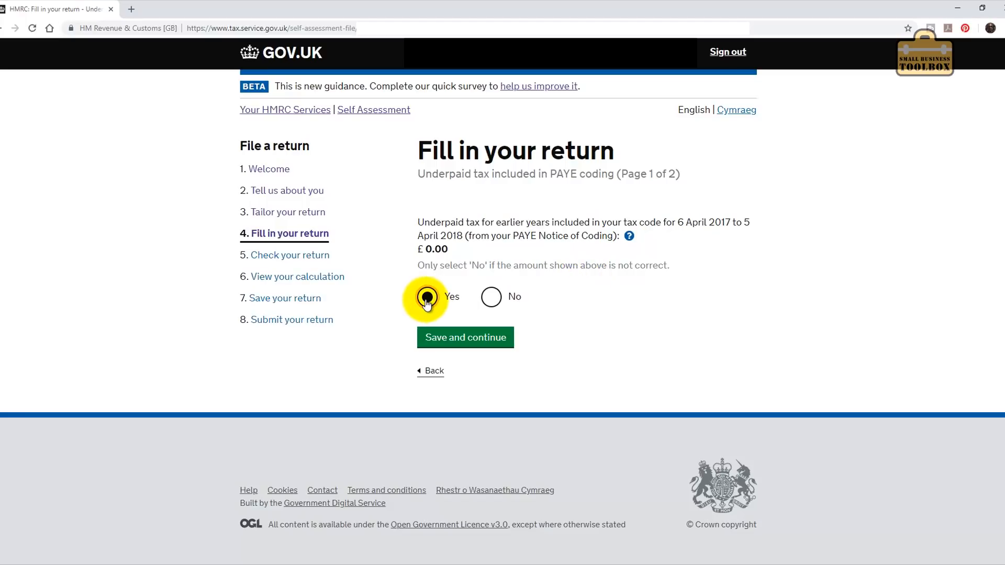
pyautogui.click(468, 338)
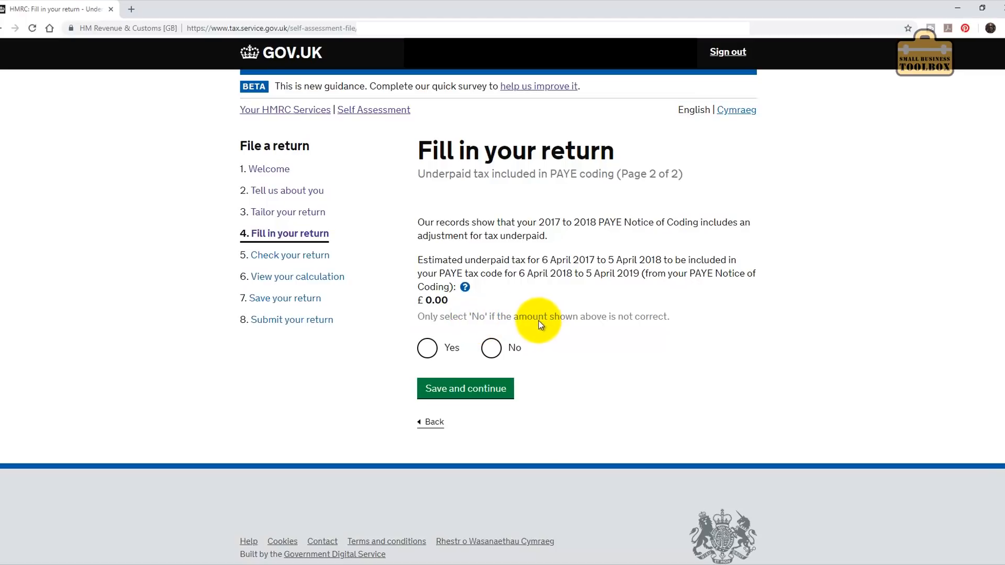
pyautogui.click(427, 348)
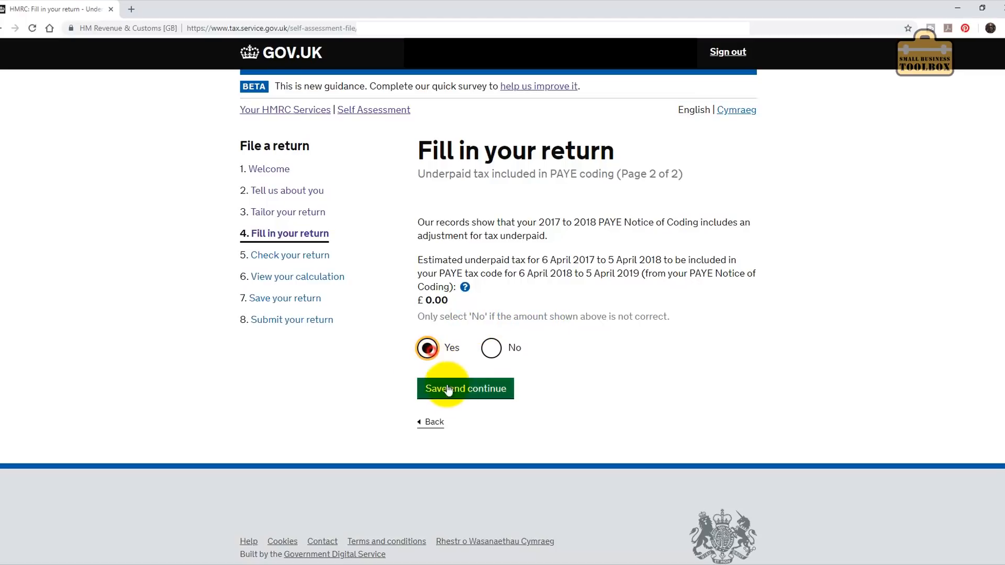
pyautogui.click(460, 390)
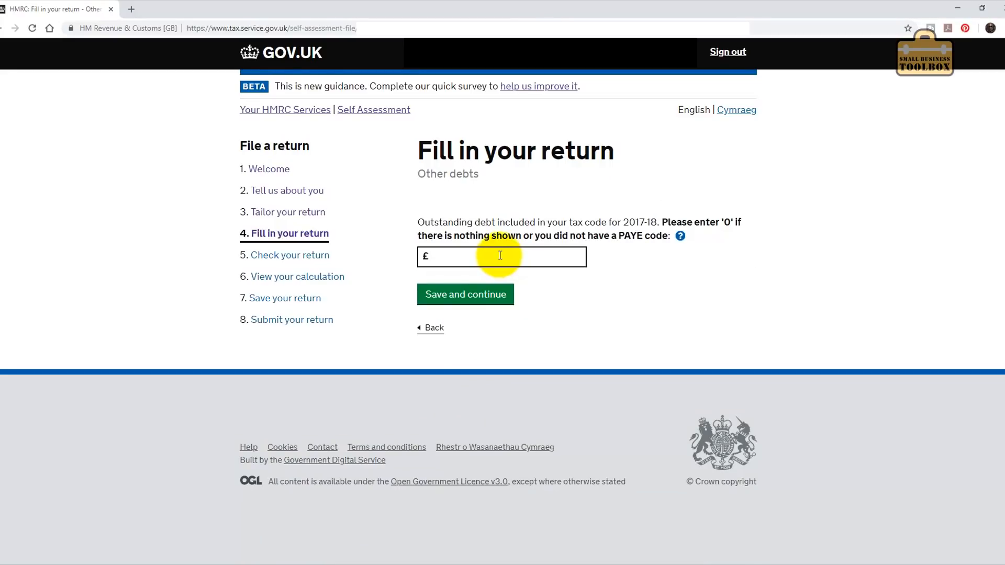
# Enter 0 as the outstanding debt amount after the blank-field error and save it.
pyautogui.click(501, 254)
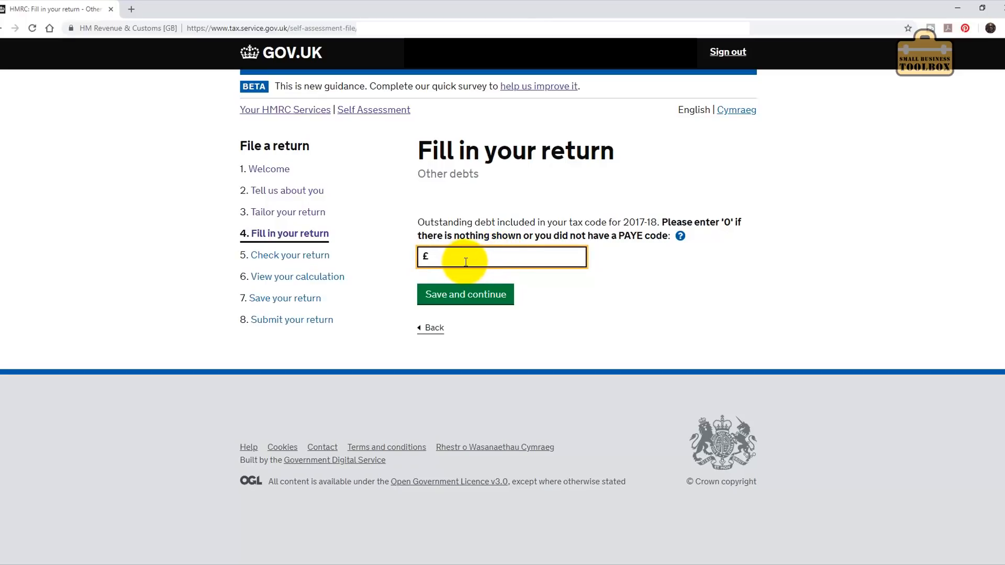
pyautogui.click(453, 299)
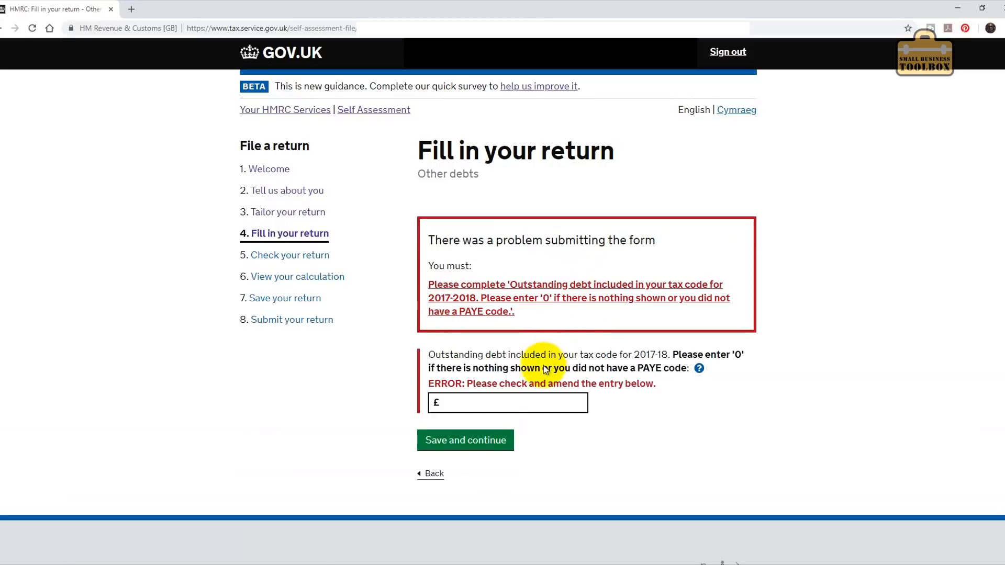
pyautogui.click(491, 406)
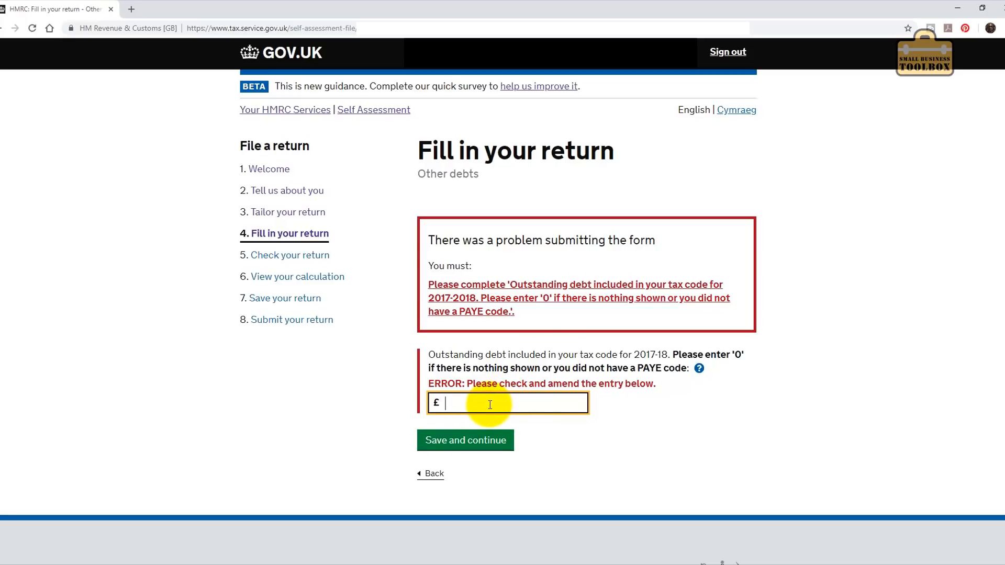
pyautogui.write('0')
pyautogui.click(471, 441)
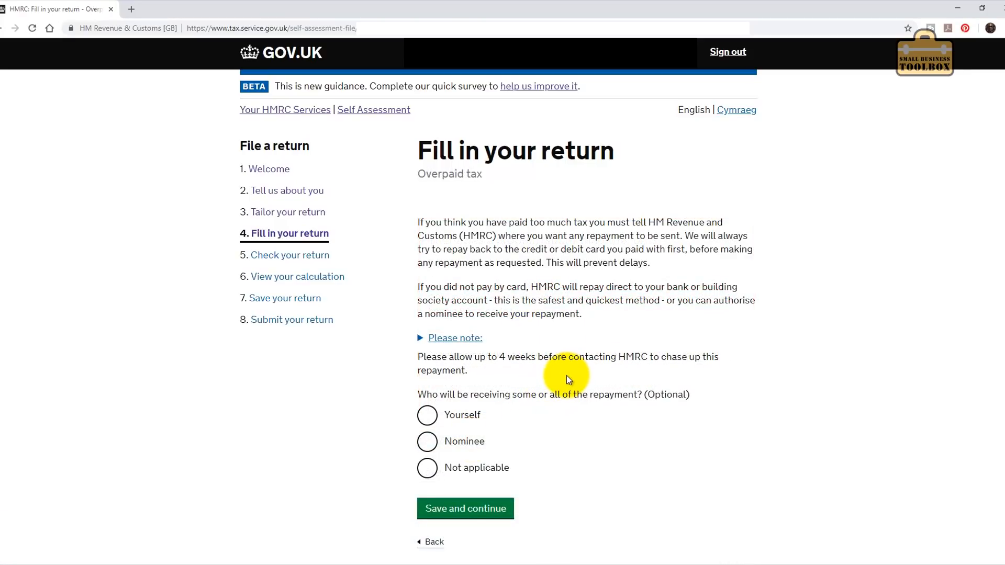
# Have overpaid tax repaid to yourself, declaring no bank or building society account, and save.
pyautogui.click(428, 416)
pyautogui.click(487, 507)
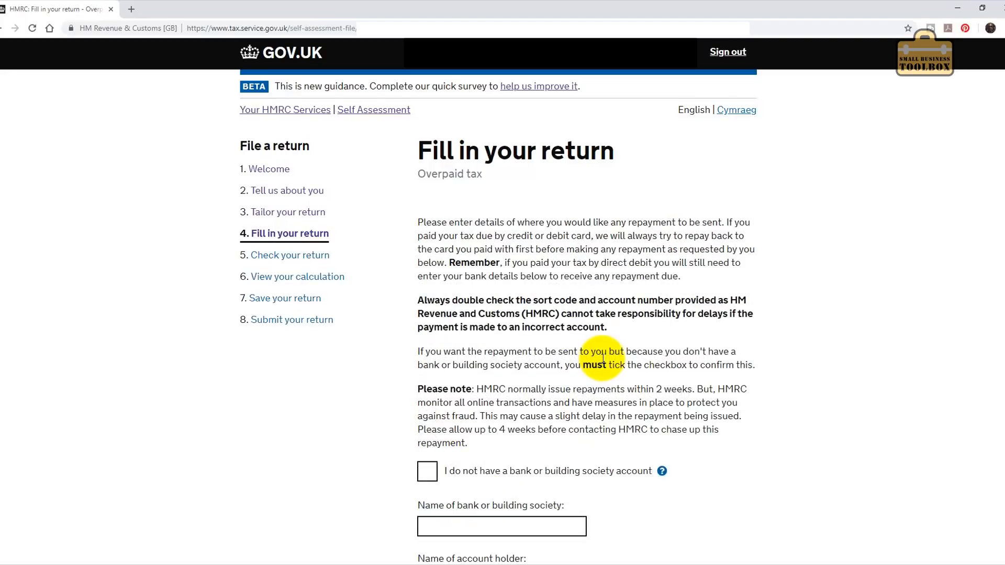
pyautogui.scroll(-1, 560, 440)
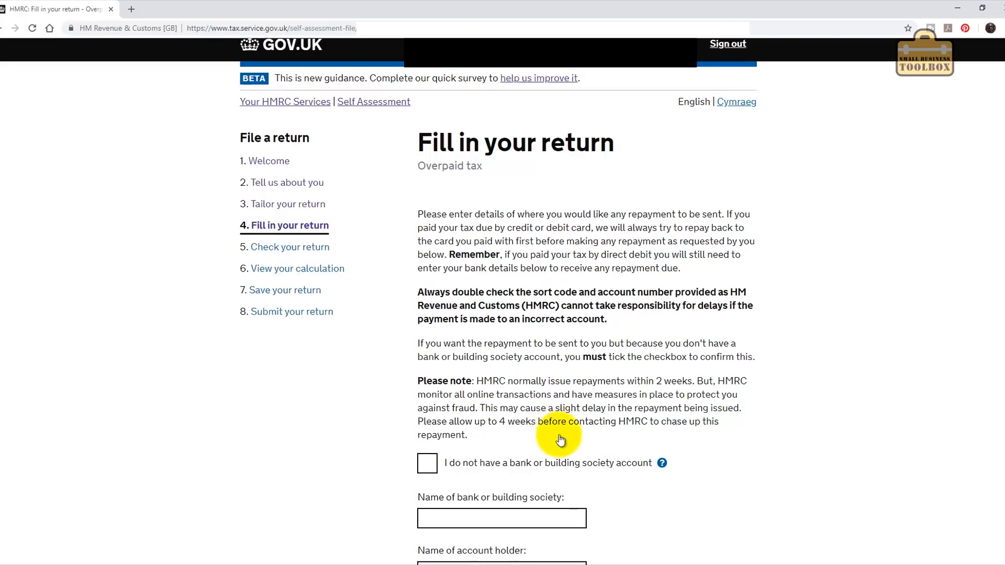
pyautogui.scroll(-6, 643, 278)
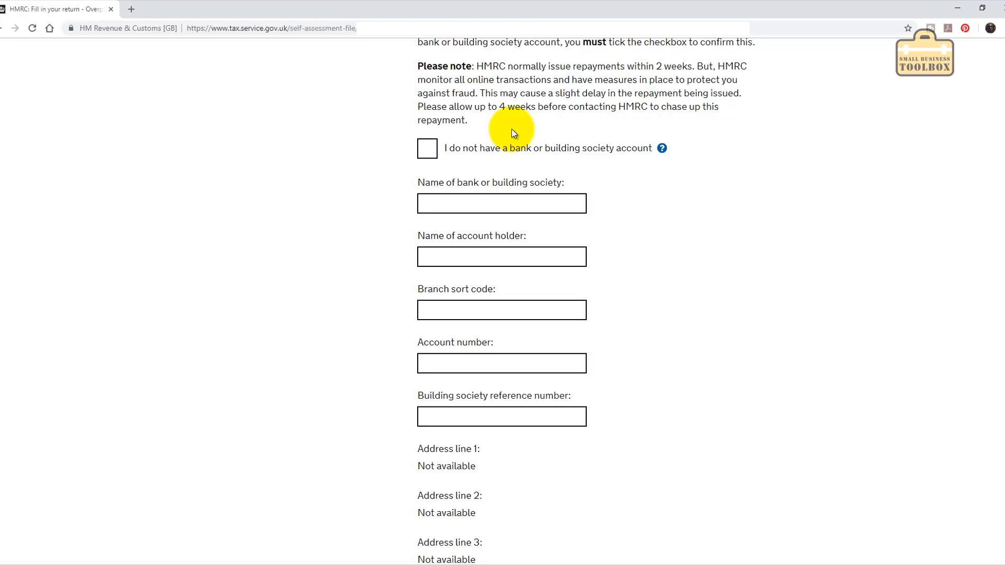
pyautogui.scroll(-6, 514, 163)
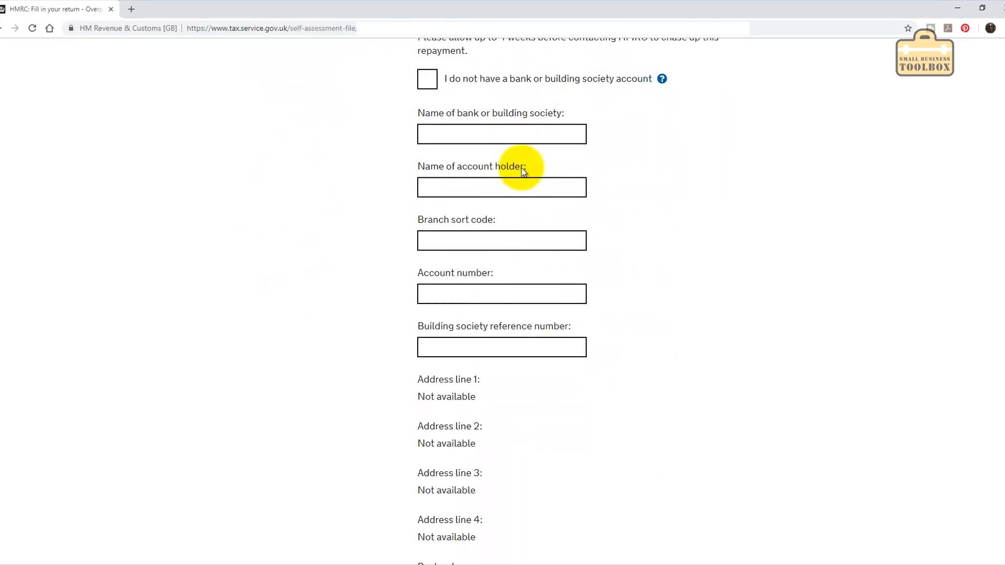
pyautogui.click(474, 351)
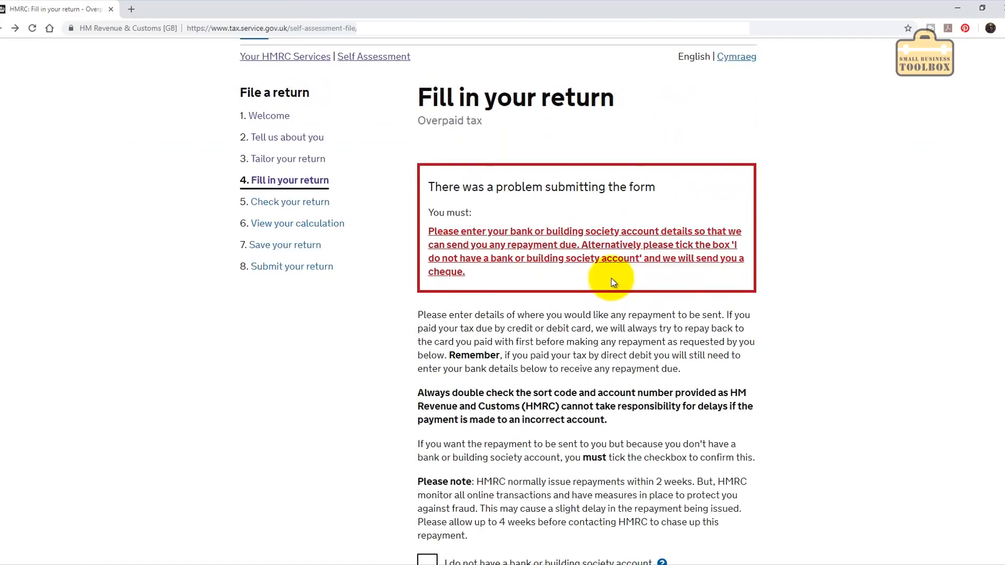
pyautogui.scroll(-8, 613, 282)
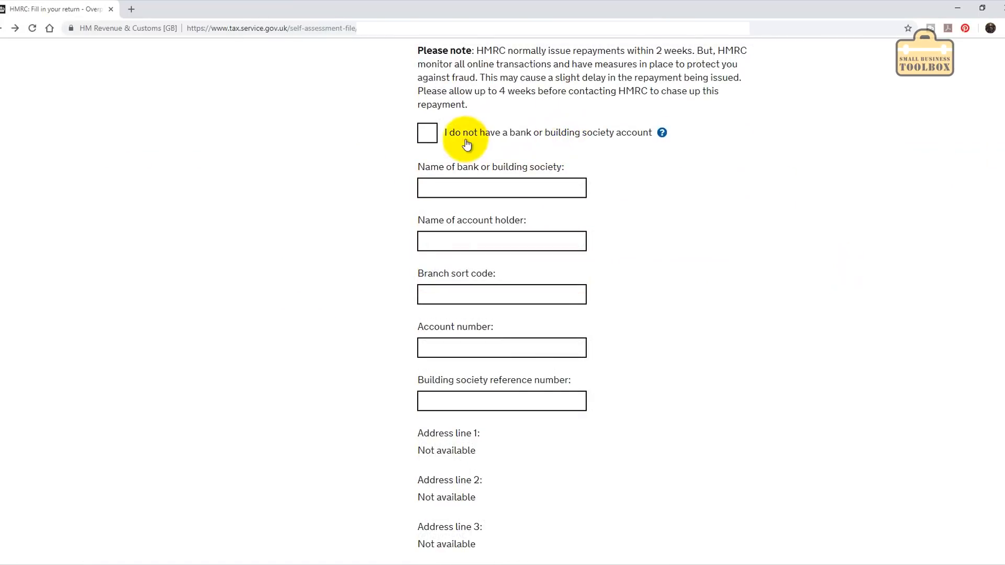
pyautogui.click(426, 134)
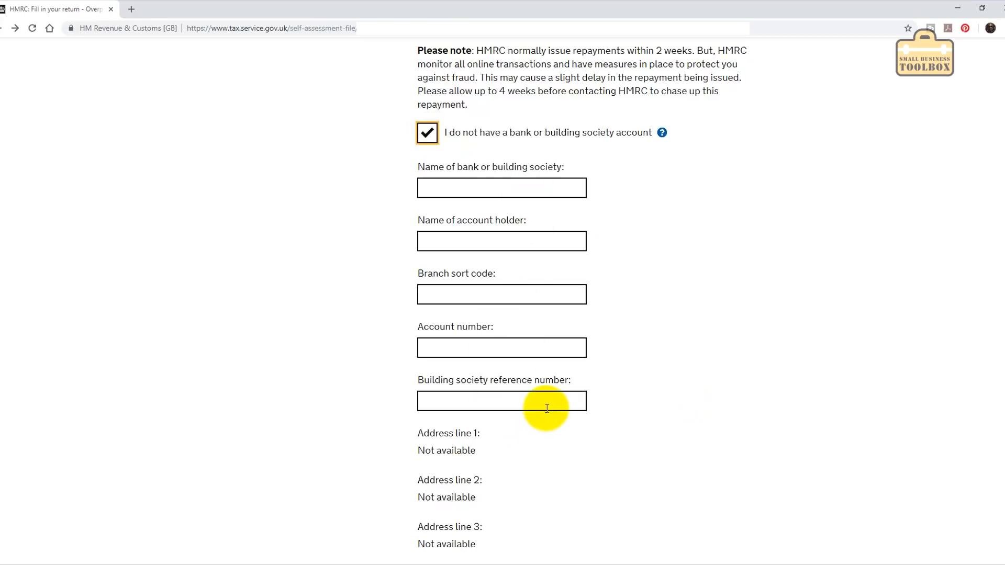
pyautogui.click(427, 134)
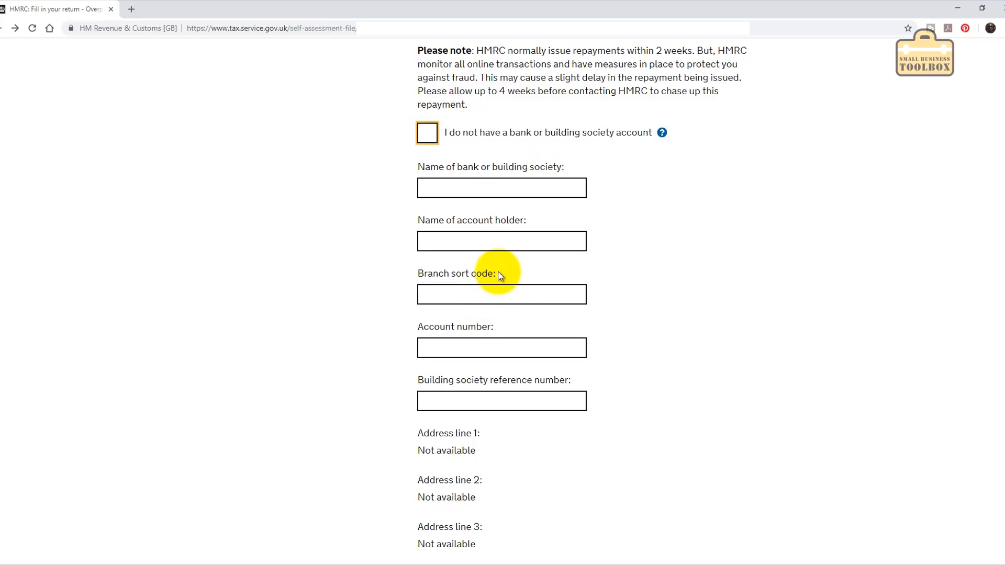
pyautogui.click(427, 133)
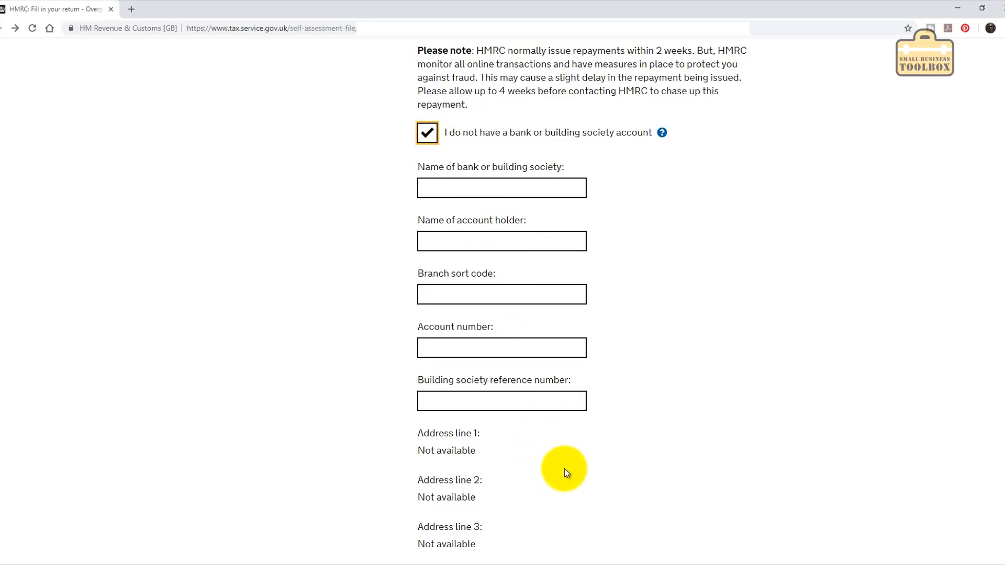
pyautogui.scroll(-6, 561, 461)
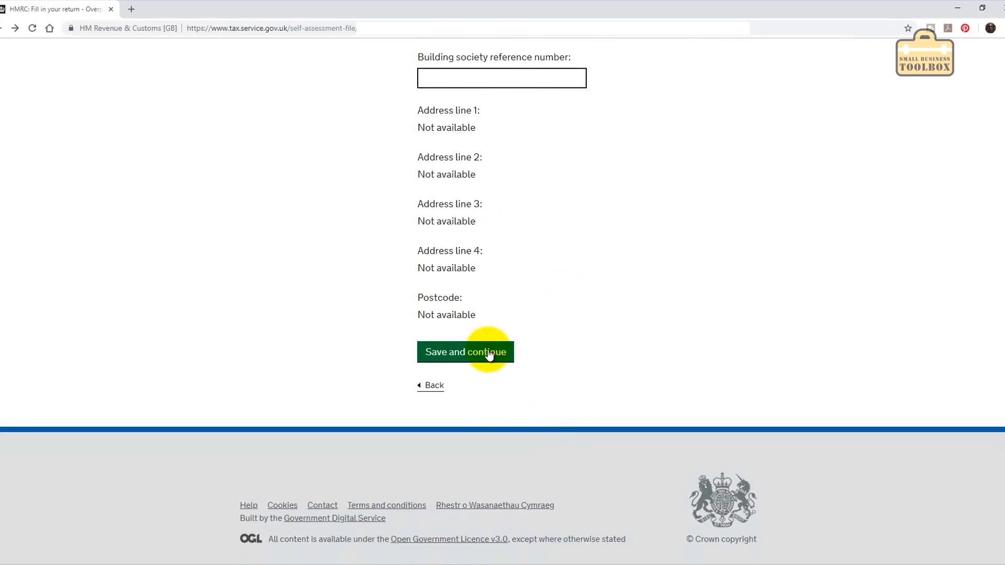
pyautogui.click(489, 354)
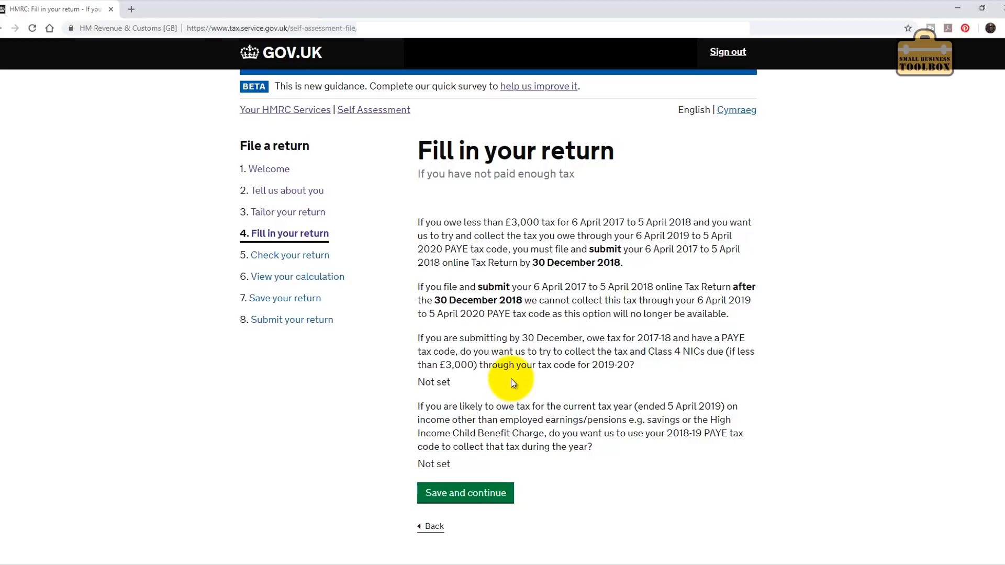
# Skip the tax-code and adjustment pages, answering No to provisional figures and to an attachment.
pyautogui.click(475, 498)
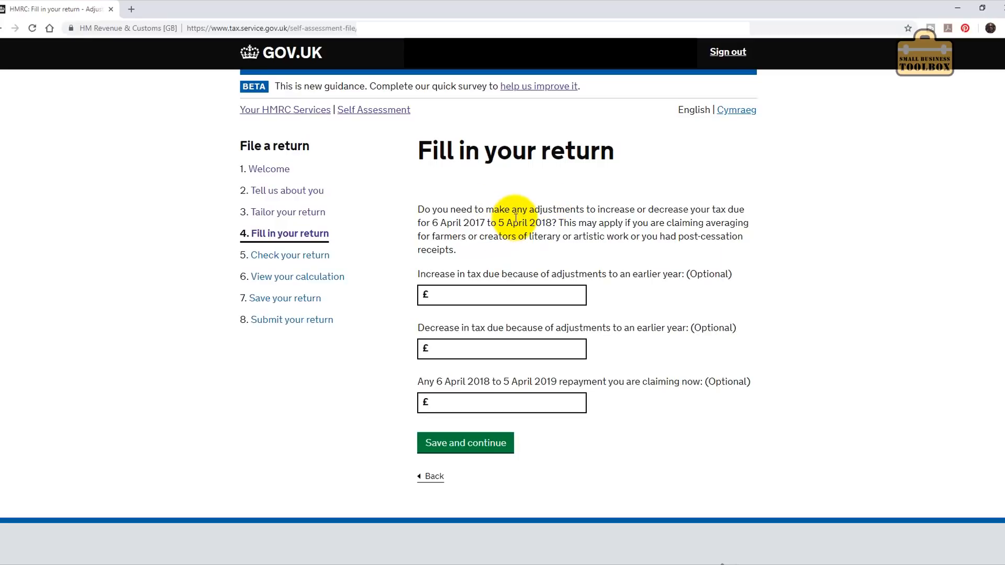
pyautogui.click(464, 445)
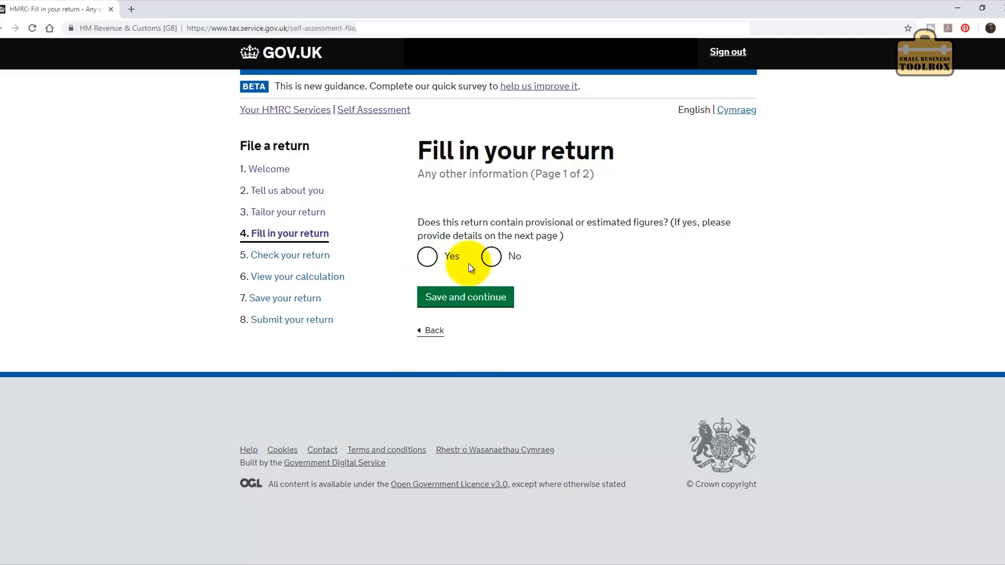
pyautogui.click(492, 258)
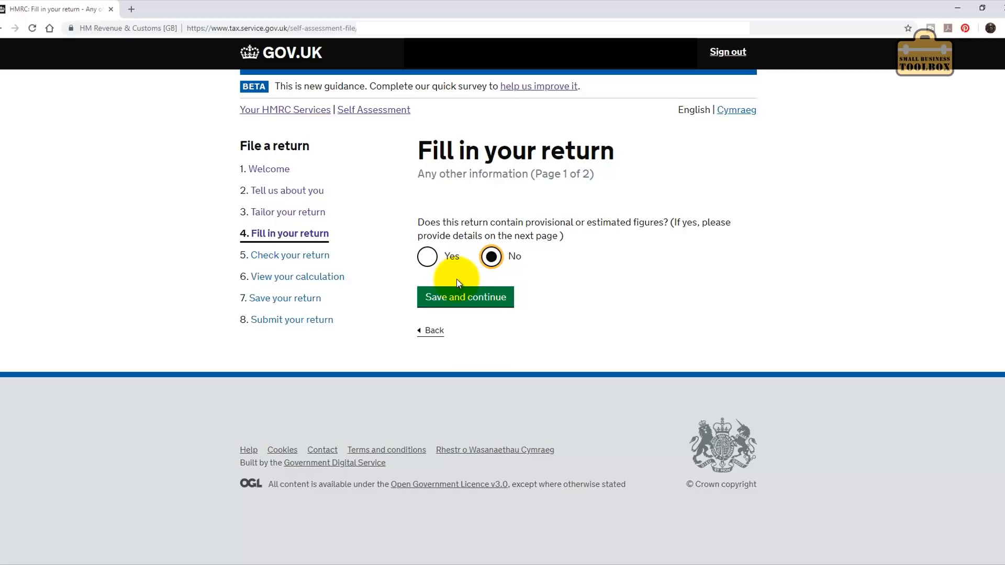
pyautogui.click(456, 299)
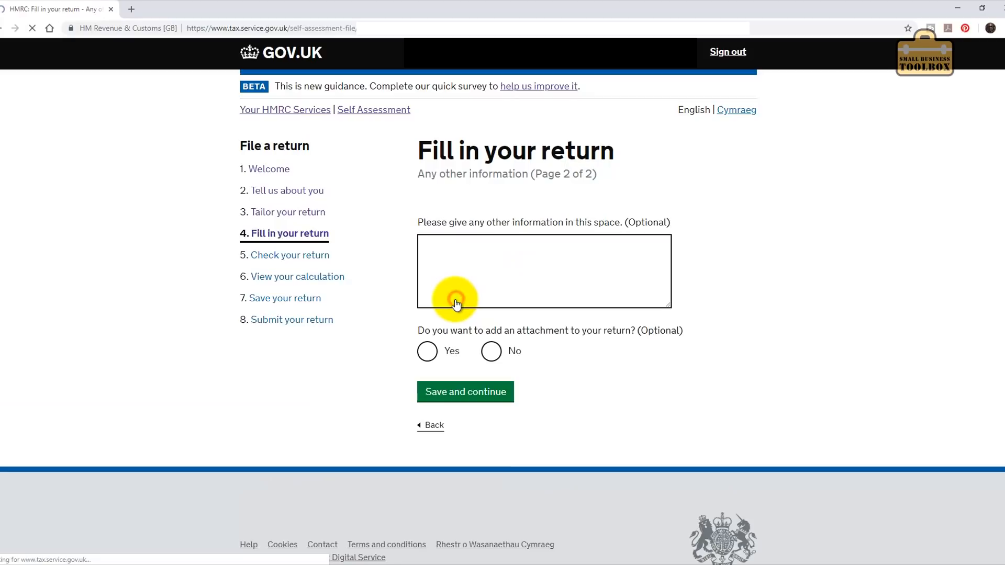
pyautogui.click(516, 274)
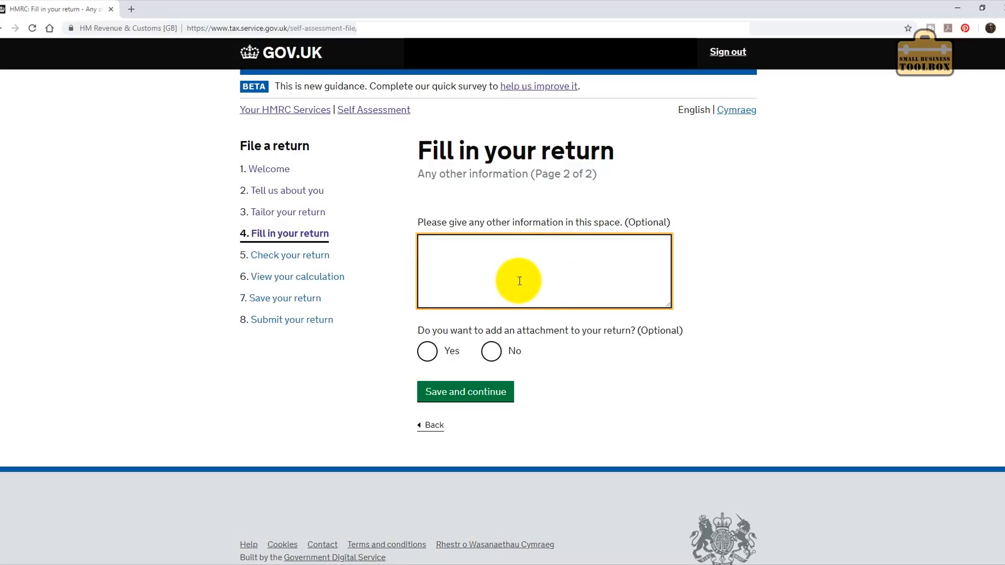
pyautogui.click(491, 353)
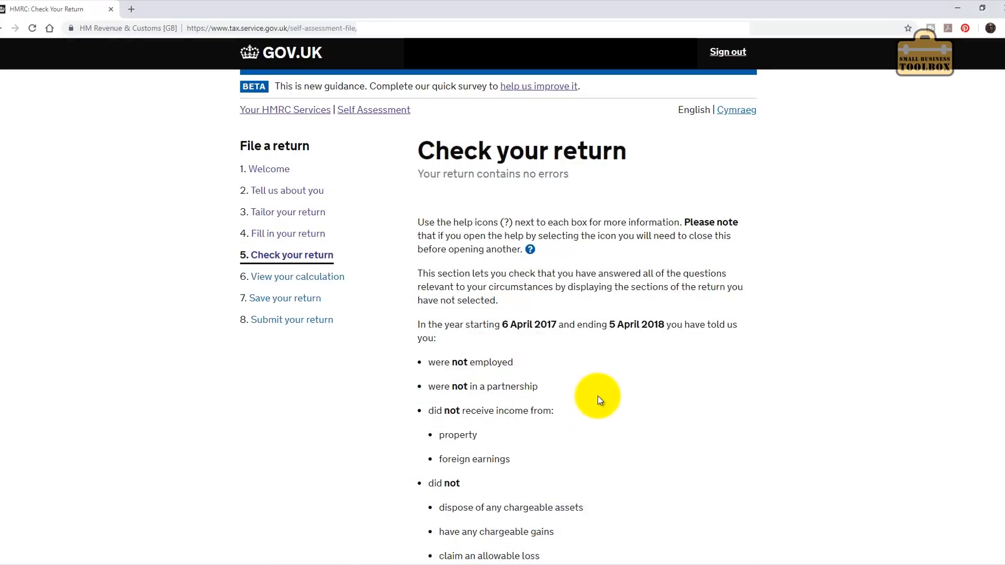
# Review every ticked section on Check your return, then proceed to View your calculation.
pyautogui.scroll(-6, 599, 394)
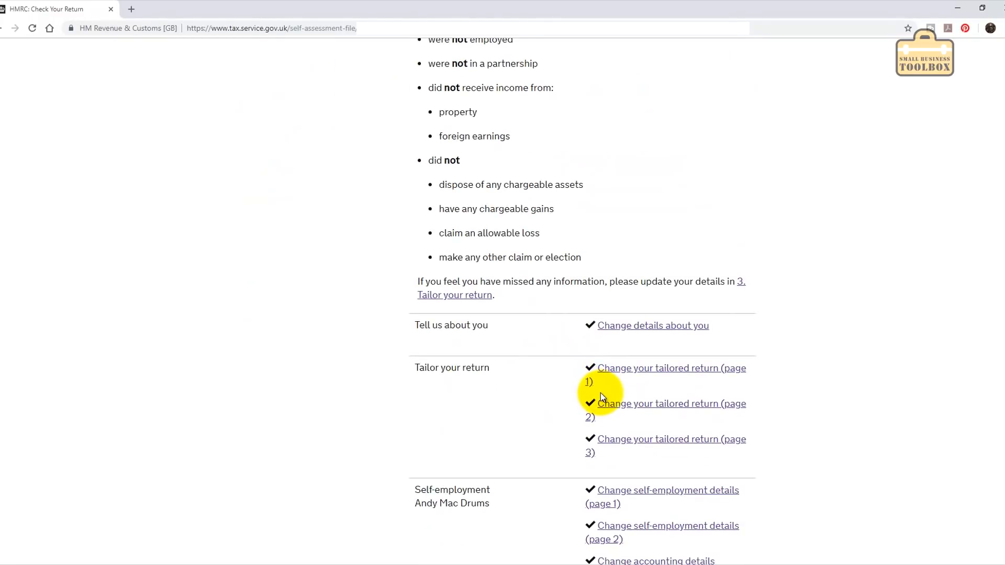
pyautogui.scroll(-5, 601, 394)
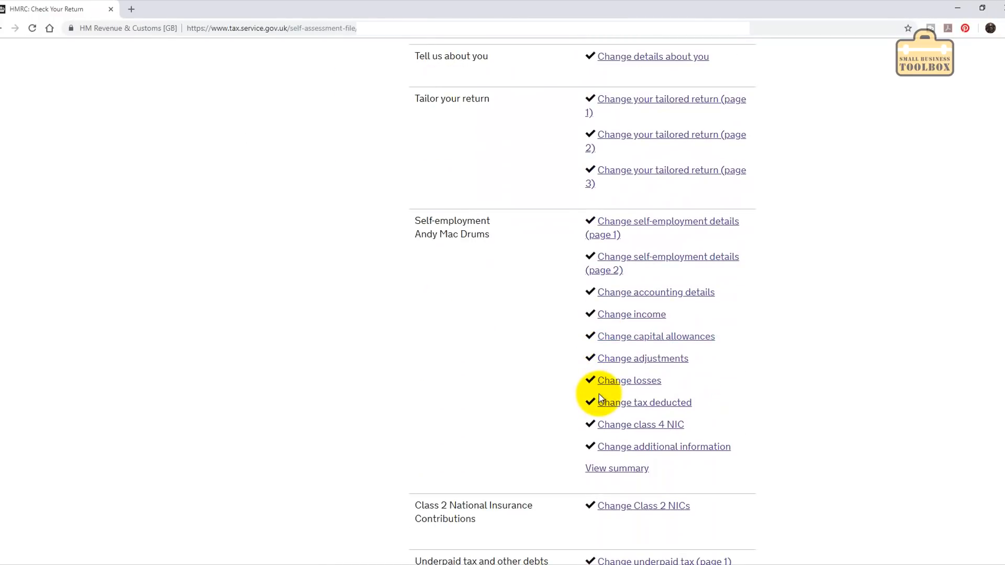
pyautogui.scroll(-11, 599, 394)
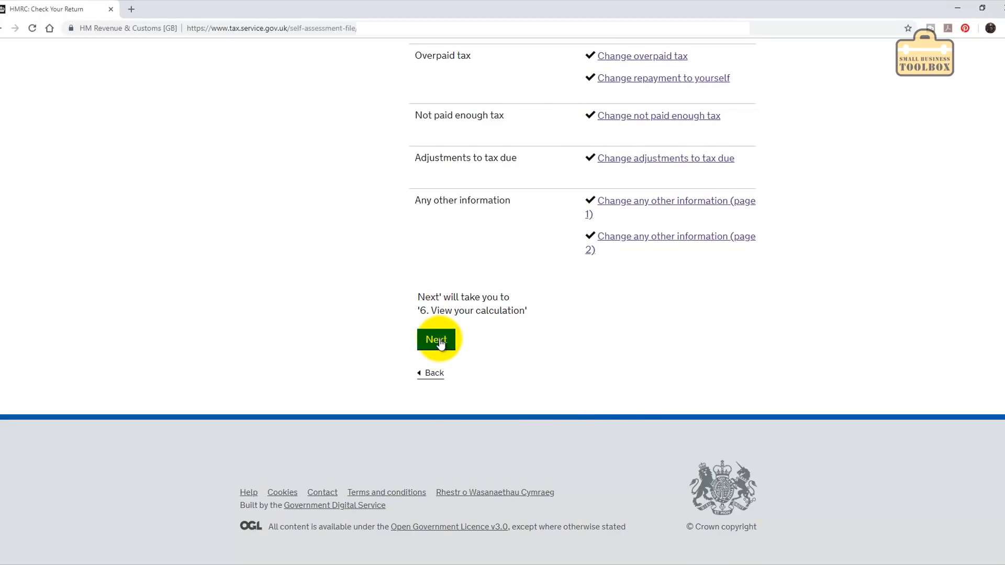
pyautogui.click(439, 341)
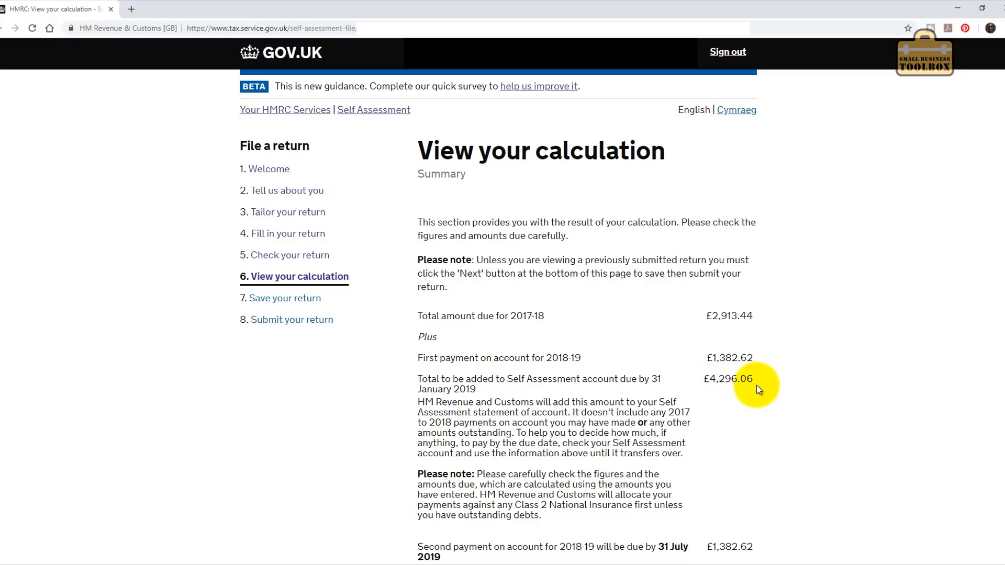
pyautogui.scroll(-4, 758, 383)
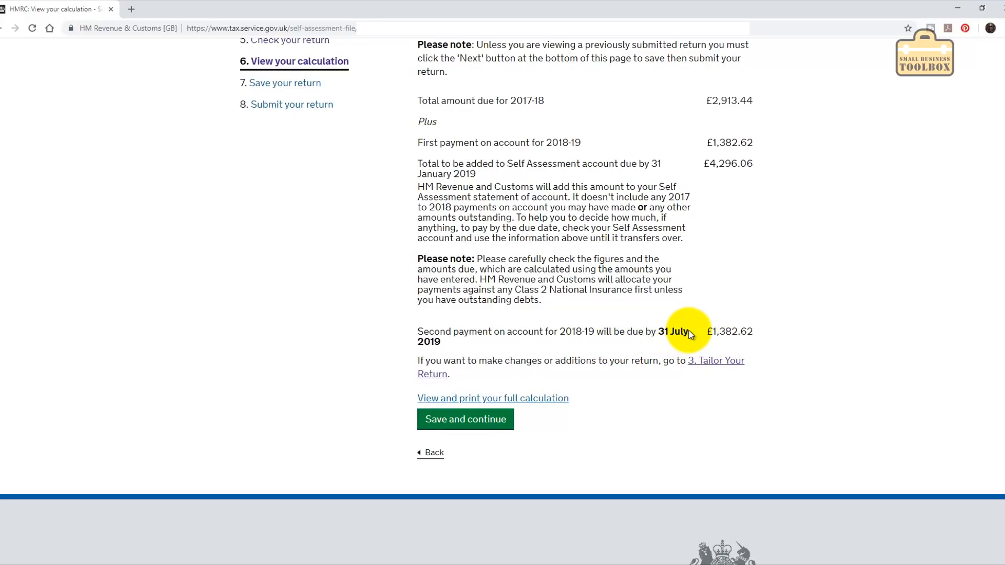
# Review the full calculation of £4,296.06 due by 31 January 2019, then close its print preview.
pyautogui.click(527, 403)
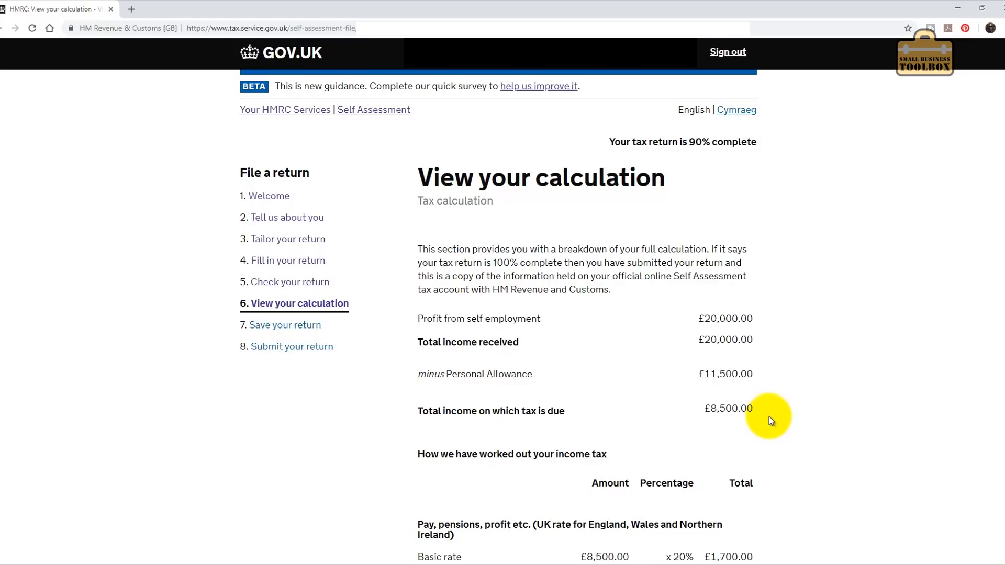
pyautogui.scroll(-6, 768, 417)
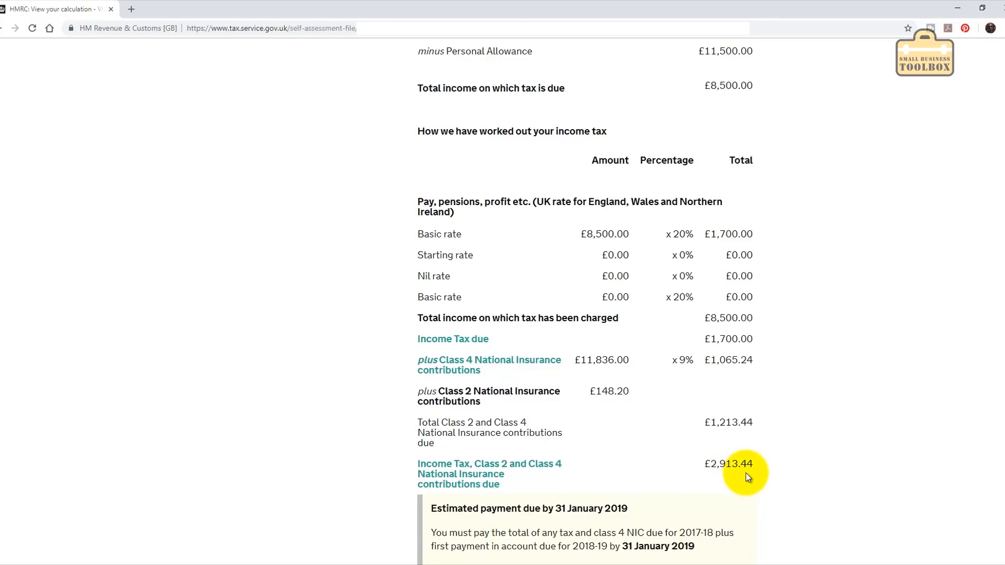
pyautogui.scroll(-6, 759, 474)
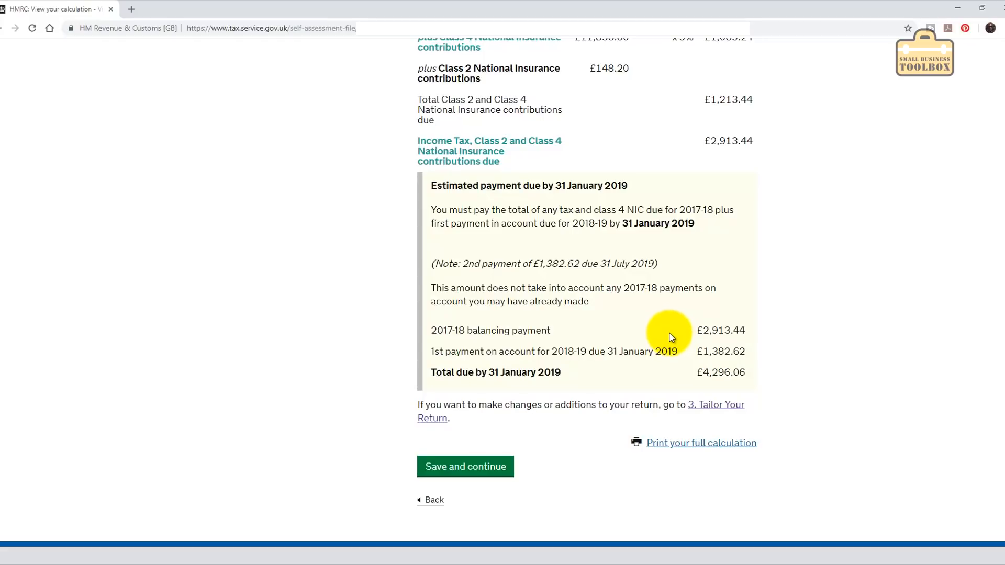
pyautogui.click(693, 448)
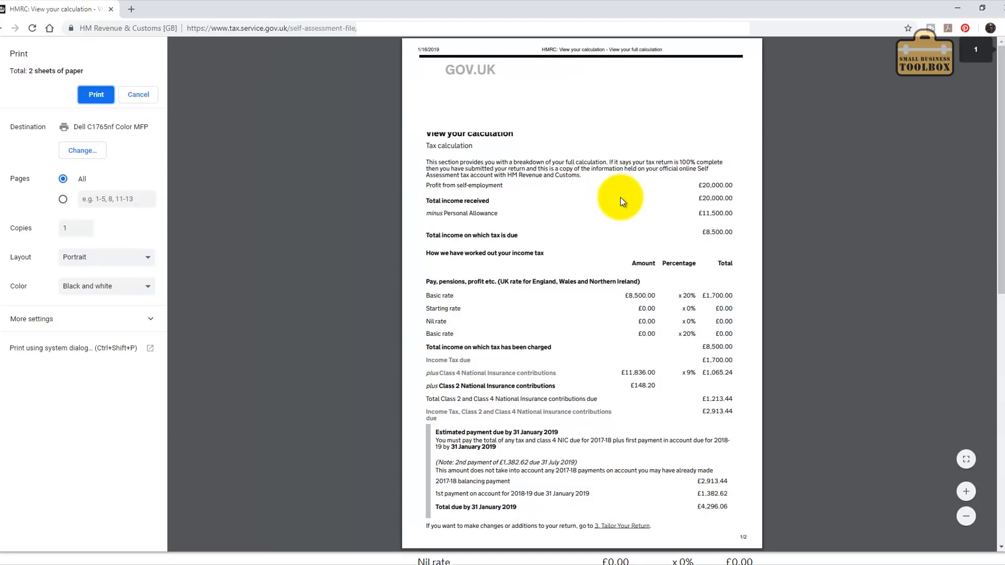
pyautogui.click(138, 96)
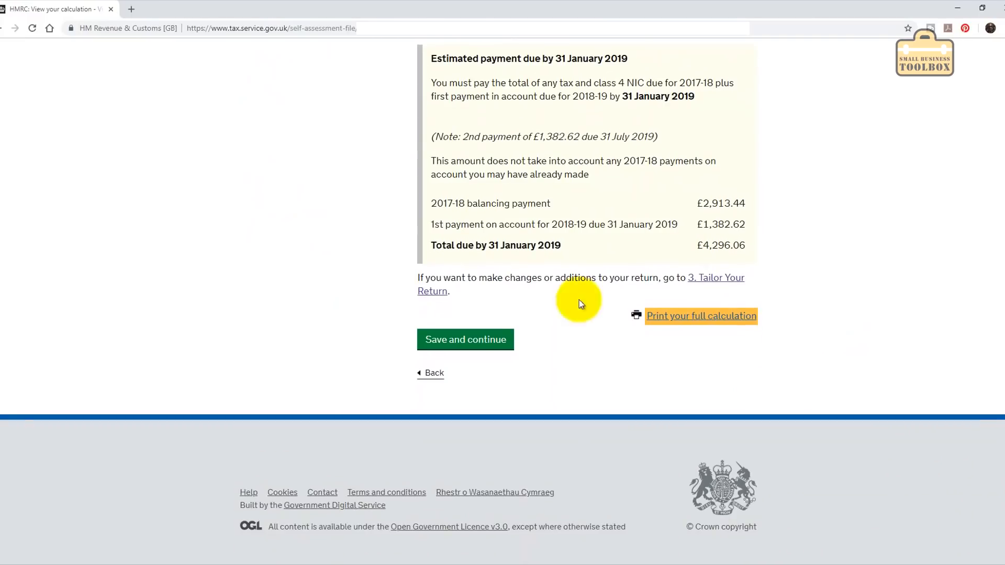
# Move past the calculation summary, try Yes, and copy the £1,382.62 first payment figure.
pyautogui.click(472, 343)
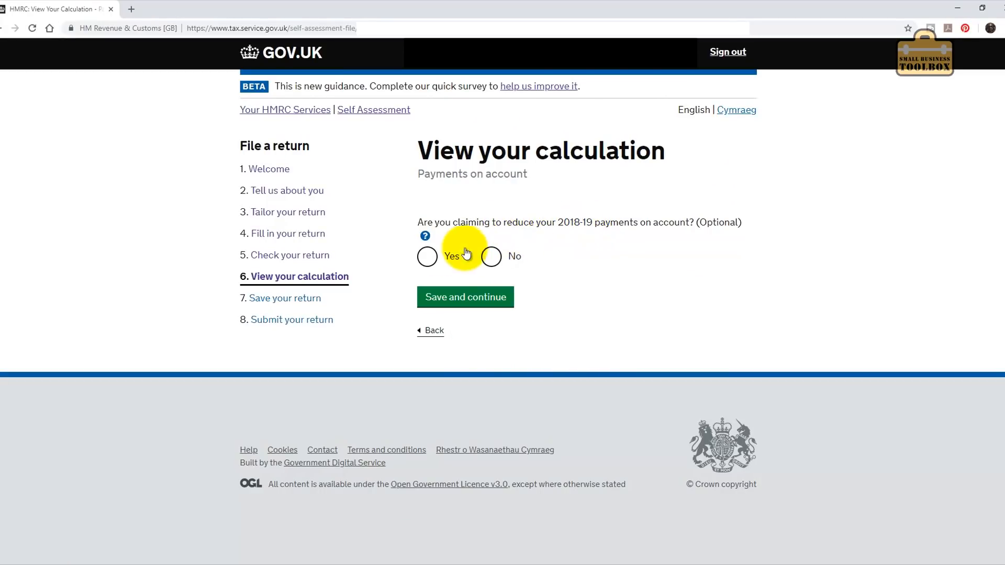
pyautogui.click(425, 259)
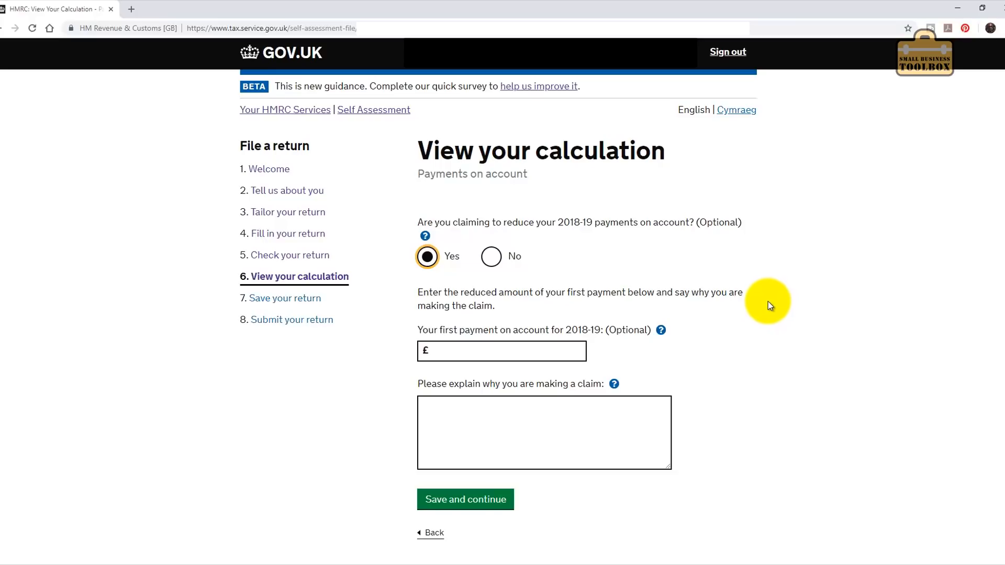
pyautogui.click(504, 349)
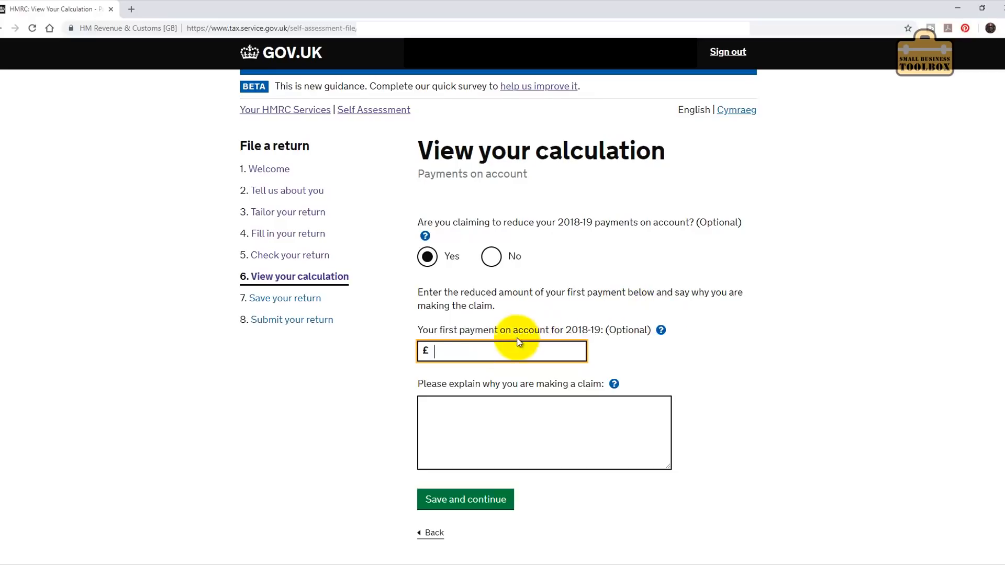
pyautogui.click(483, 351)
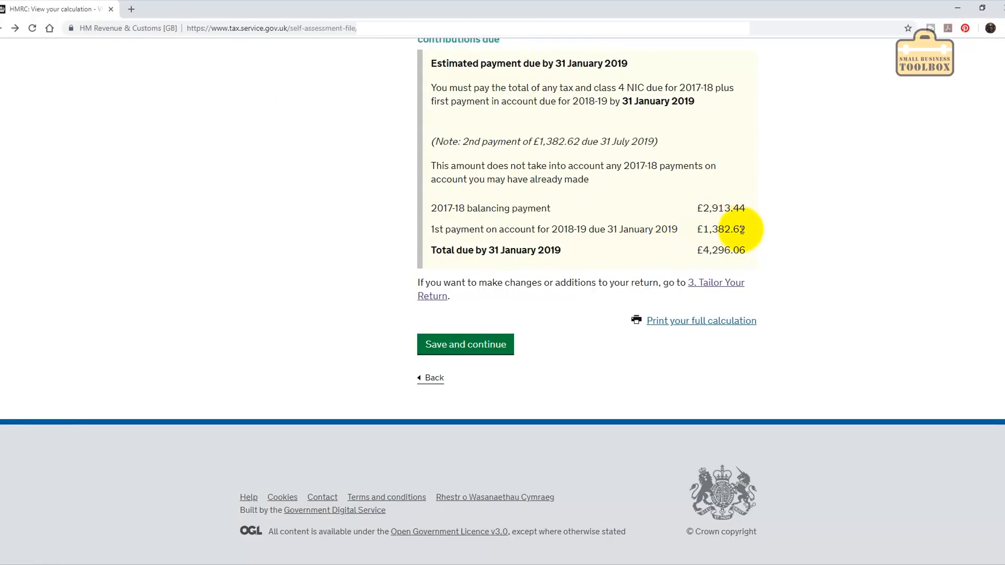
pyautogui.moveTo(745, 229); pyautogui.dragTo(703, 229)
pyautogui.hotkey('ctrl', 'c')
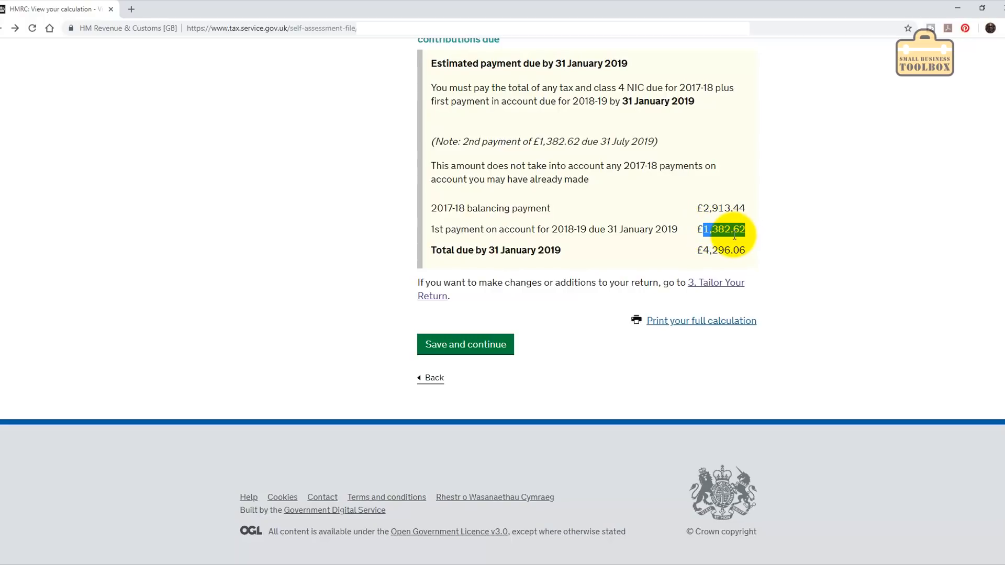
# Paste 1,382.62 as the first payment, then answer No to reducing payments on account.
pyautogui.click(476, 346)
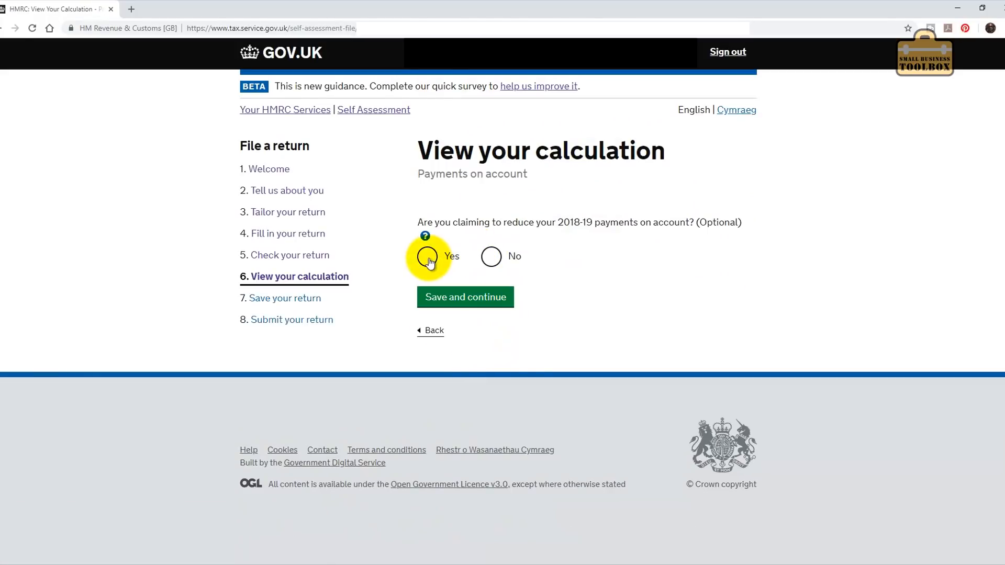
pyautogui.click(427, 256)
pyautogui.click(469, 353)
pyautogui.hotkey('ctrl', 'v')
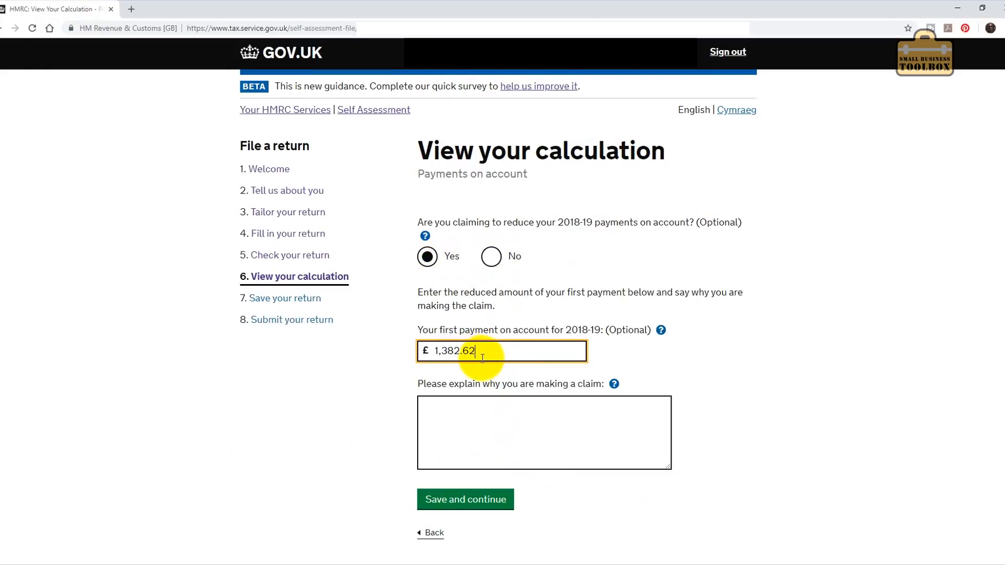
pyautogui.click(473, 421)
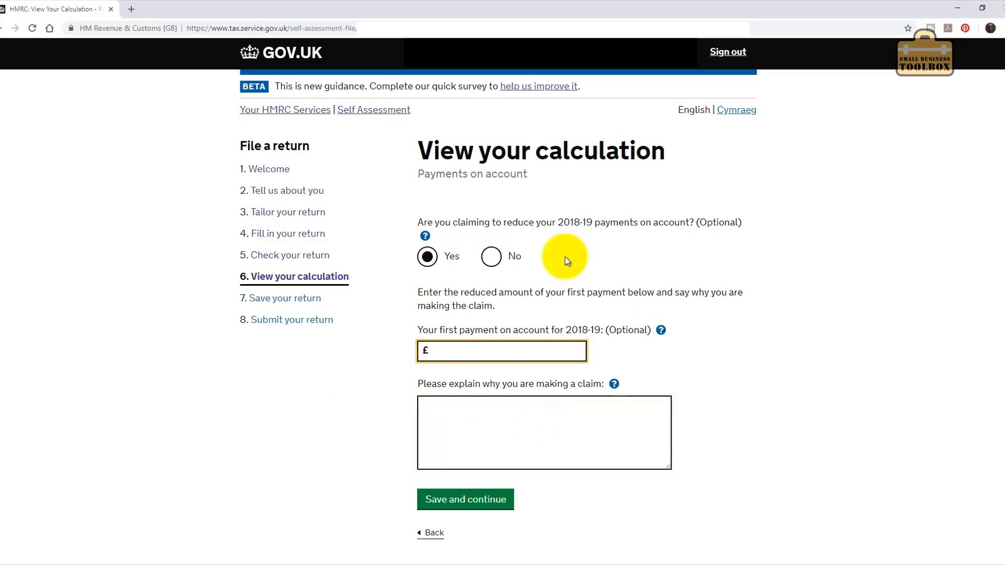
pyautogui.click(490, 256)
# Continue to 'Save your return' and load the colour PDF copy, viewTaxReturnPdf.pdf.
pyautogui.click(489, 297)
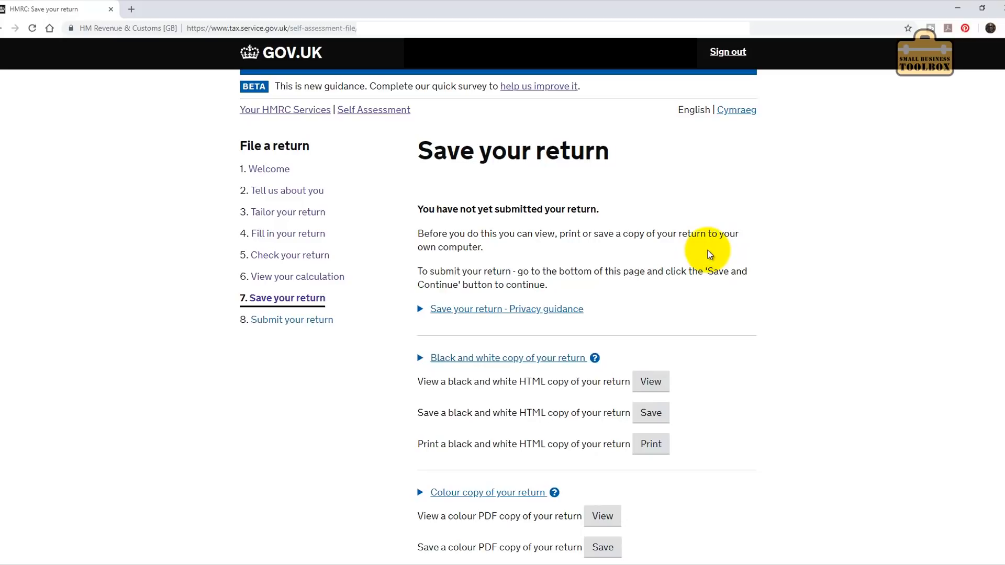
pyautogui.scroll(-5, 709, 254)
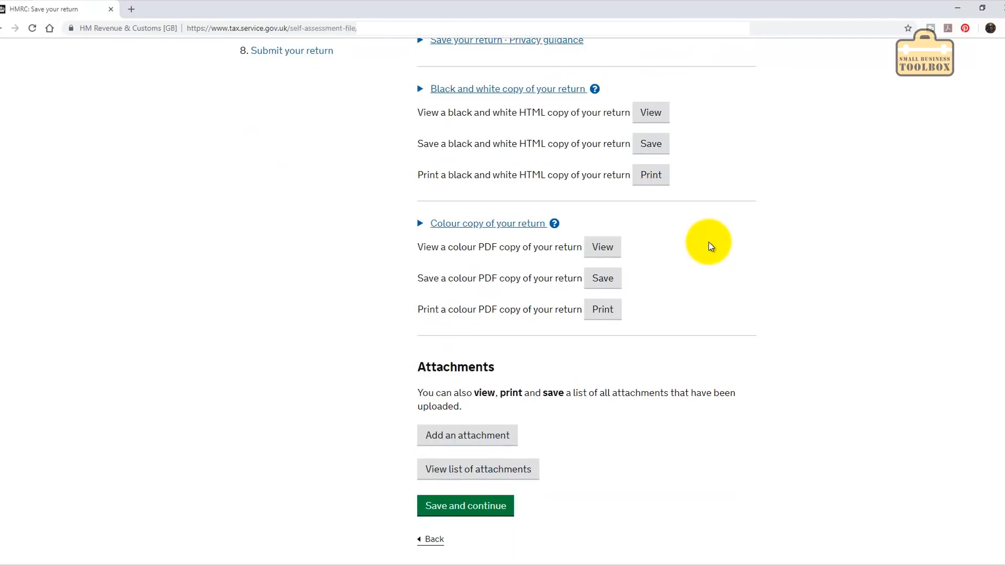
pyautogui.scroll(-1, 709, 245)
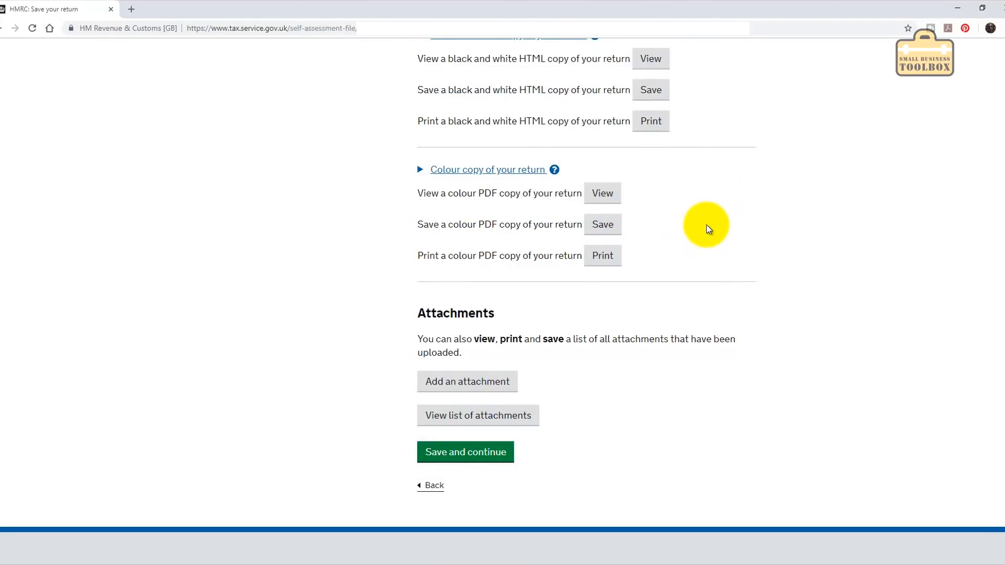
pyautogui.click(603, 224)
pyautogui.click(259, 462)
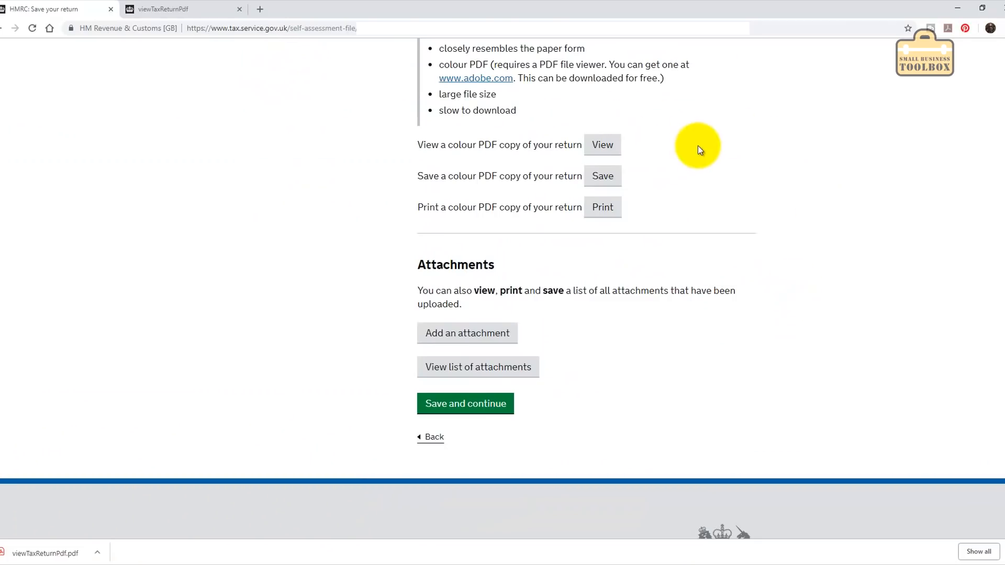
pyautogui.scroll(-1, 512, 175)
pyautogui.scroll(1, 513, 149)
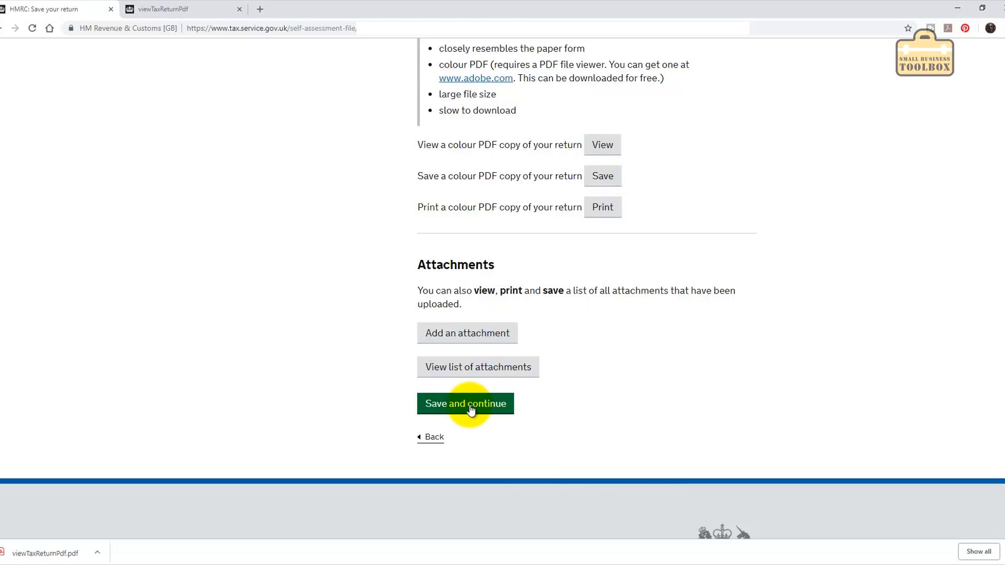
# Use Save beside 'Save a colour PDF copy of your return' to reach the Adobe Reader instructions.
pyautogui.scroll(6, 291, 167)
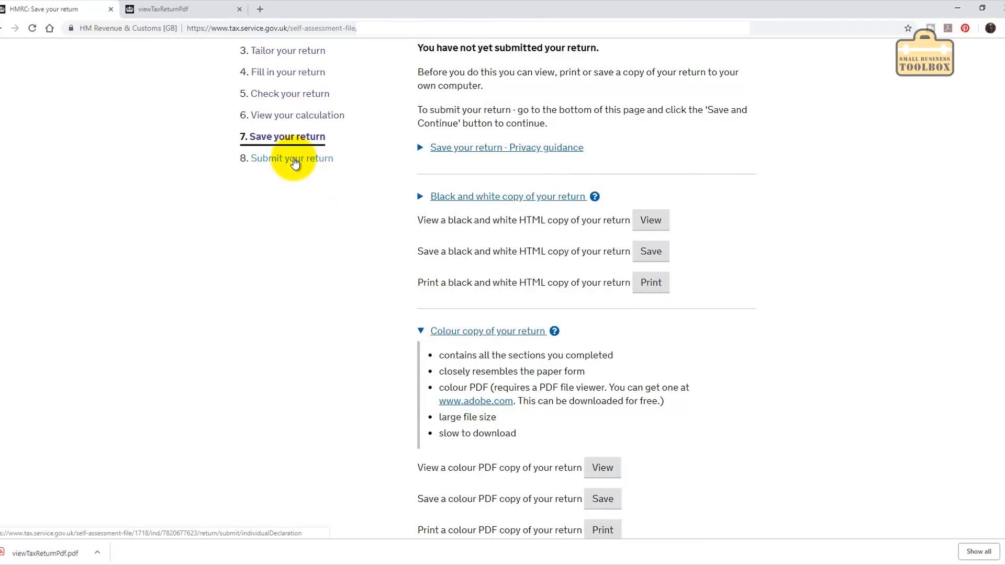
pyautogui.scroll(-4, 719, 241)
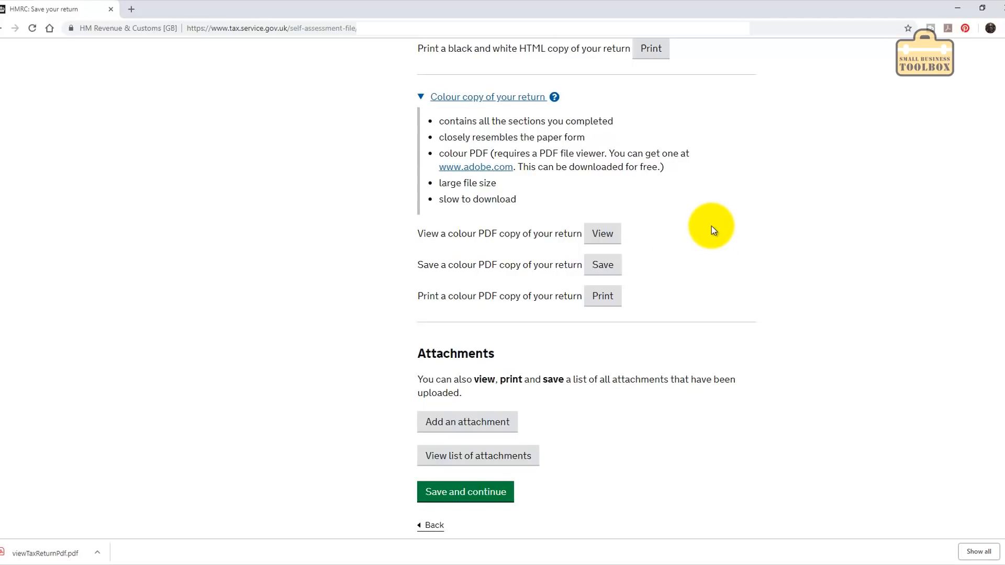
pyautogui.click(604, 269)
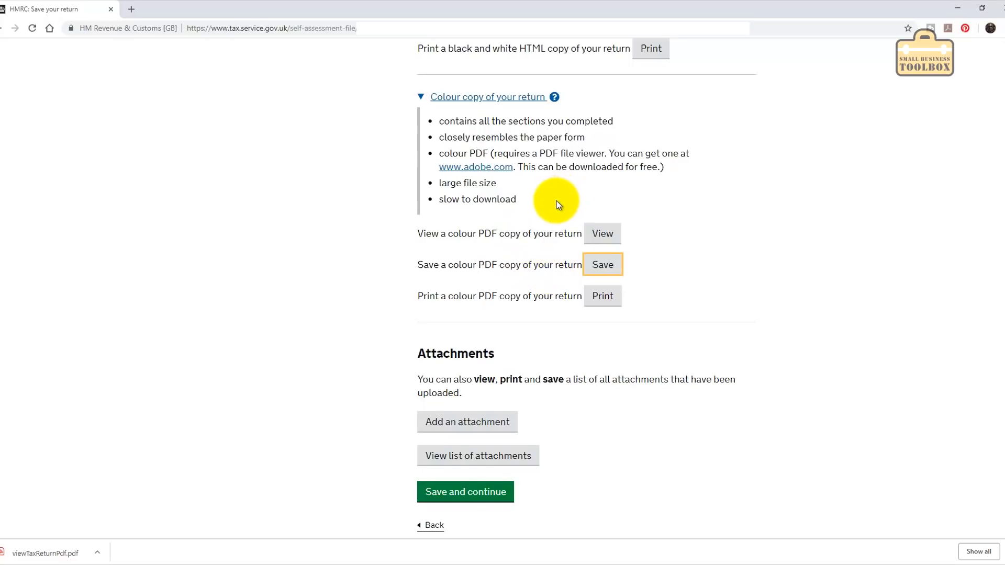
pyautogui.click(600, 268)
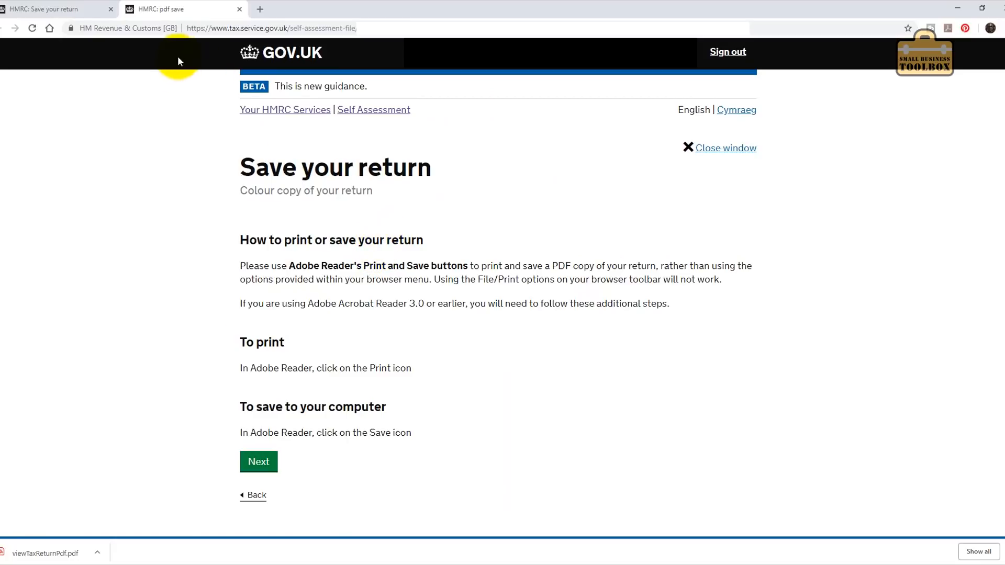
pyautogui.click(260, 501)
pyautogui.click(260, 501)
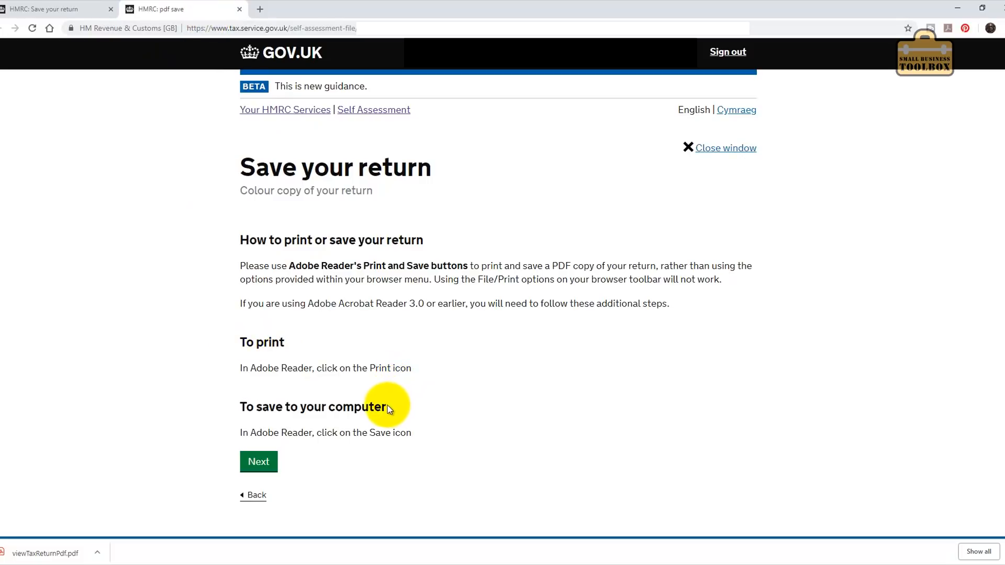
pyautogui.click(262, 467)
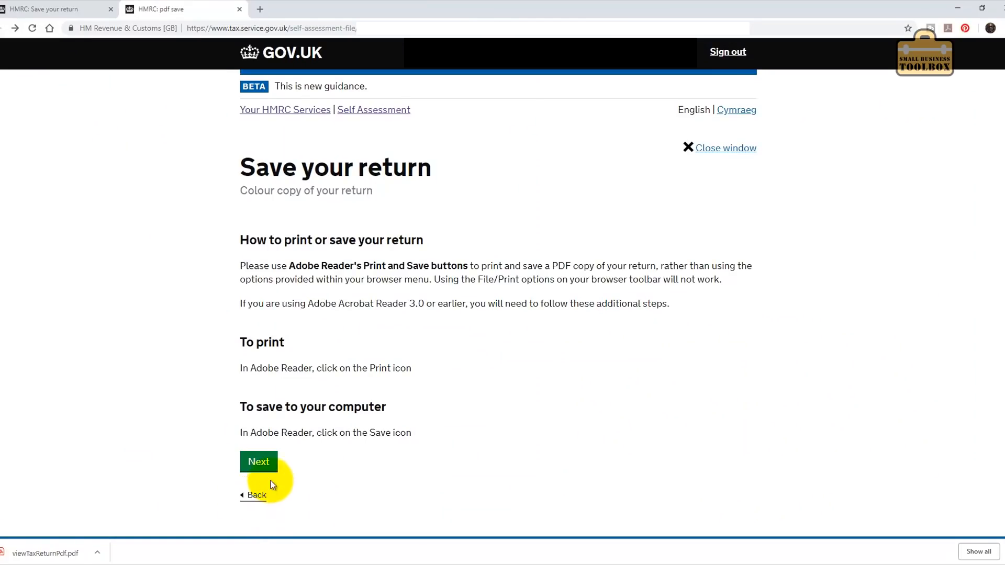
# Return to the 'Save your return' tab and close the PDF save guidance tab.
pyautogui.click(56, 10)
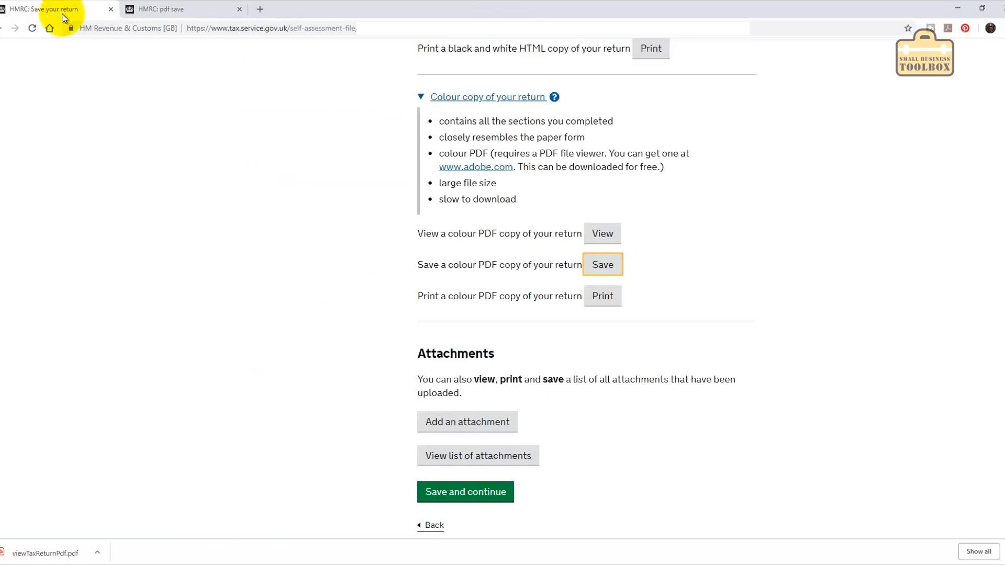
pyautogui.middleClick(197, 9)
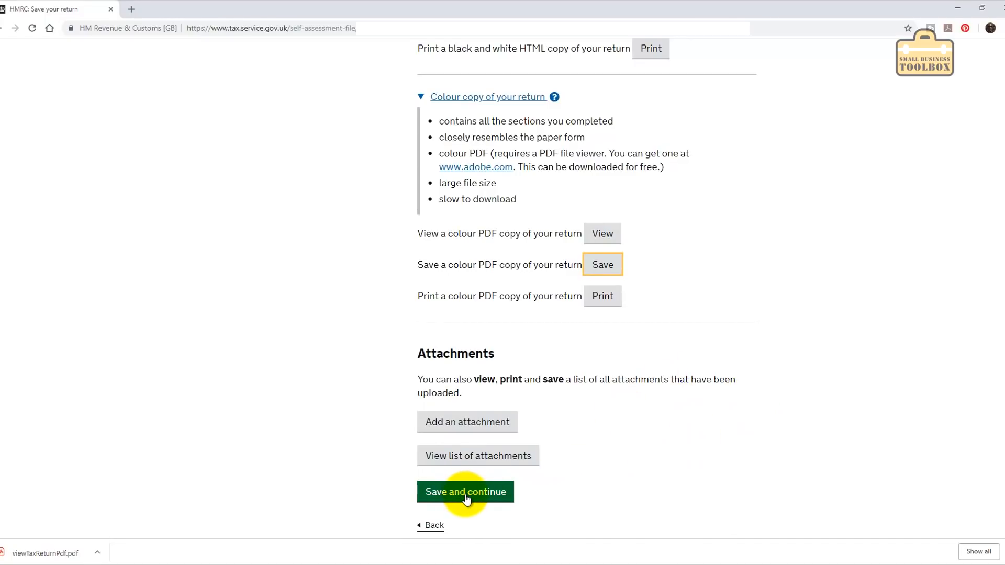
pyautogui.scroll(10, 392, 204)
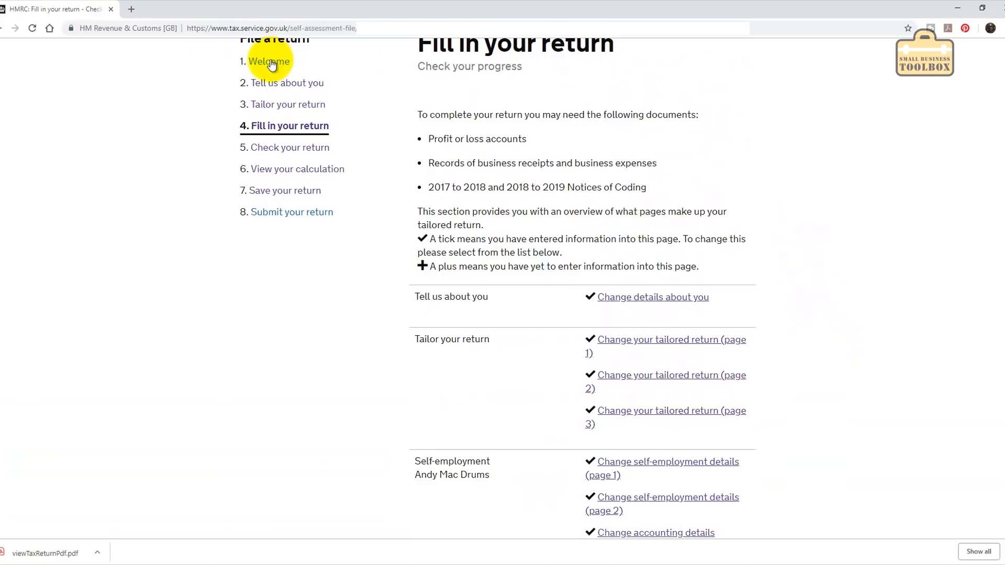
pyautogui.scroll(-9, 771, 320)
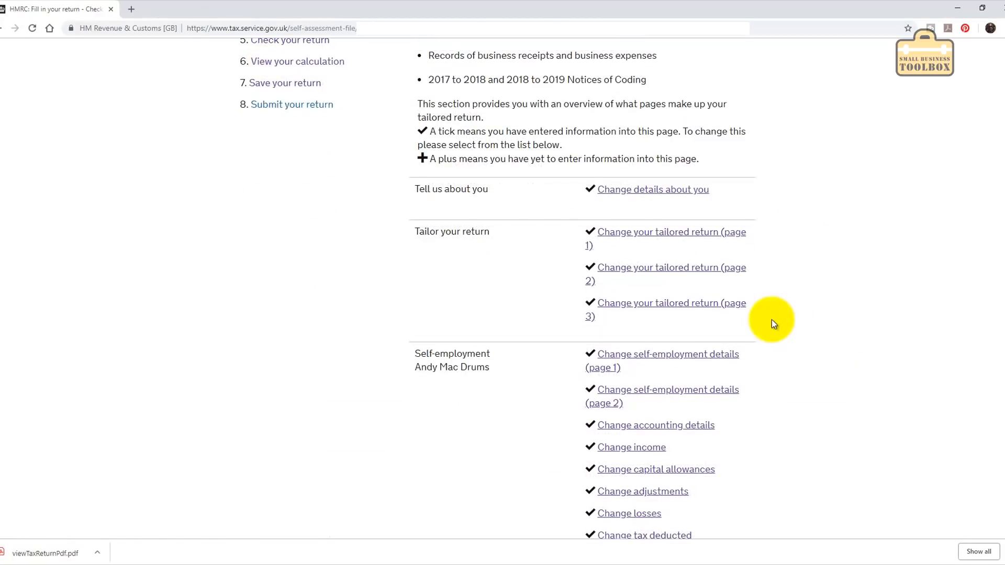
pyautogui.scroll(-6, 771, 320)
# Delete and confirm removal of the whole 2017 to 2018 return, then choose 'File a return'.
pyautogui.click(681, 295)
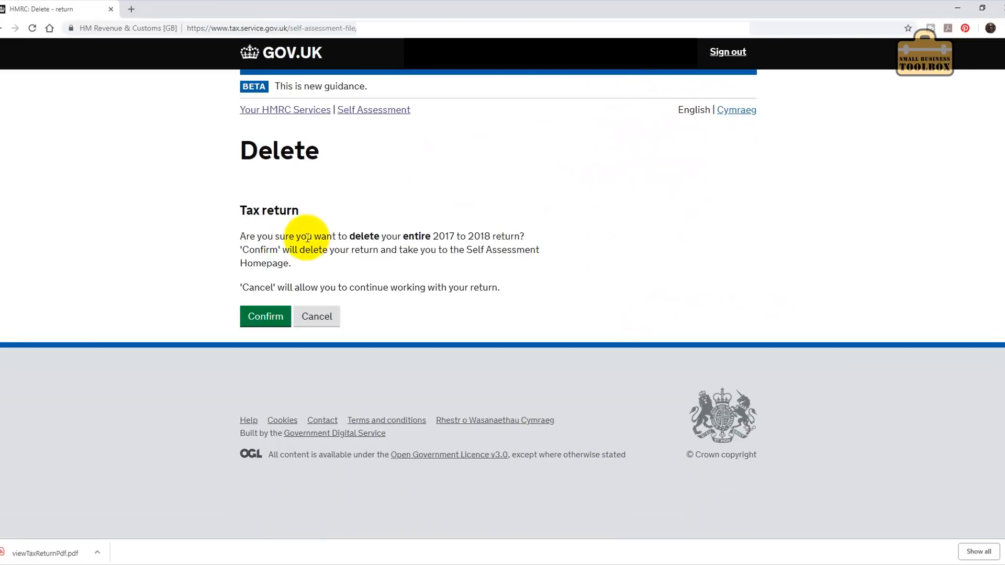
pyautogui.click(272, 316)
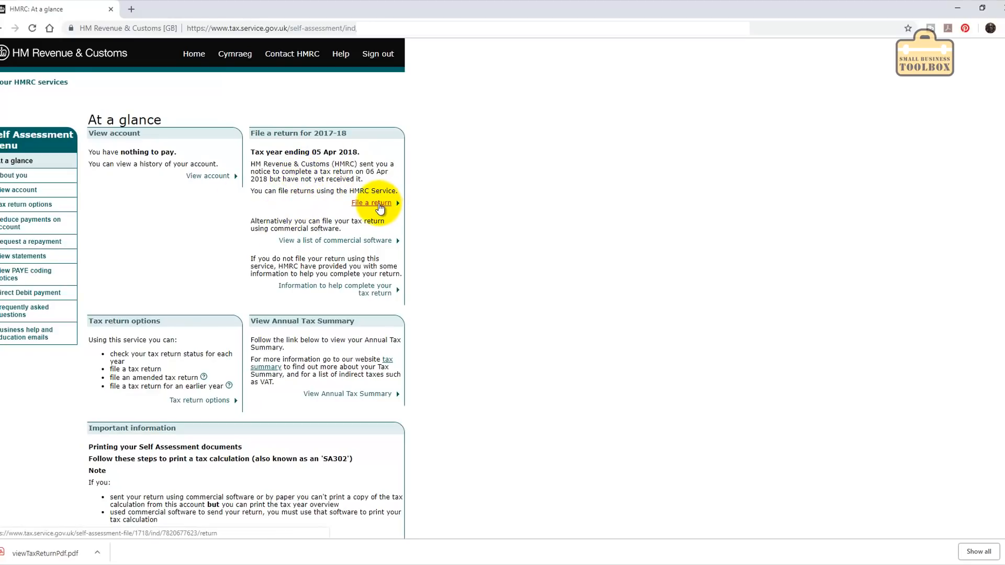
pyautogui.click(378, 206)
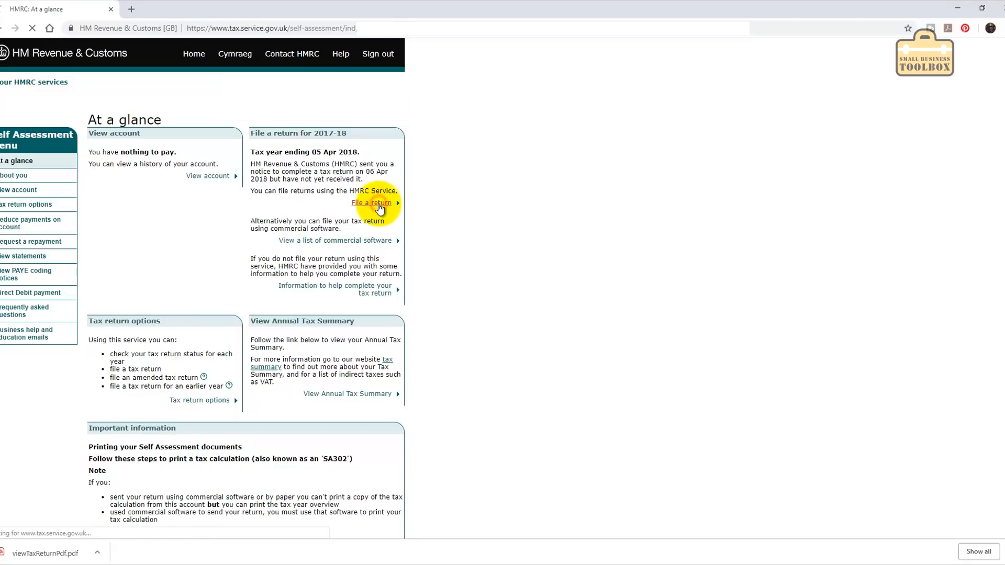